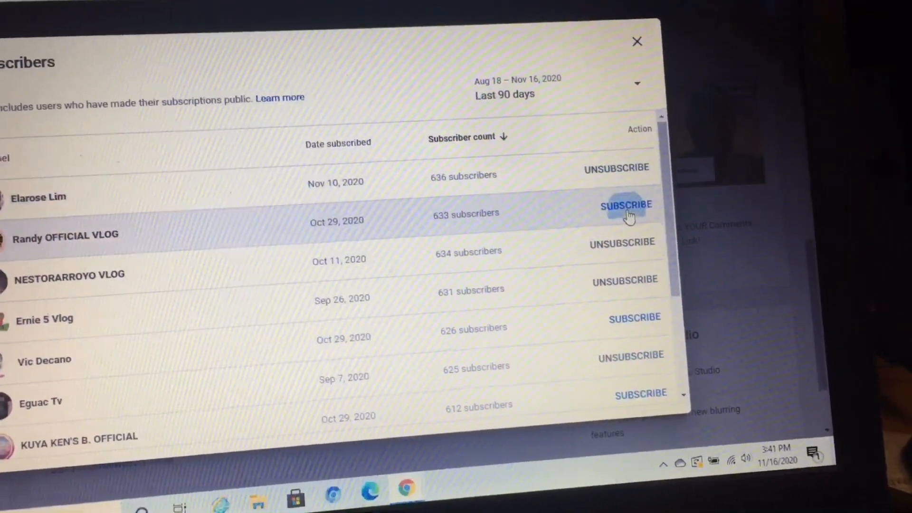
Step: Subscribe back to Ernie 5 Vlog and Eguac Tv, then move to the next subscribers page
click(627, 321)
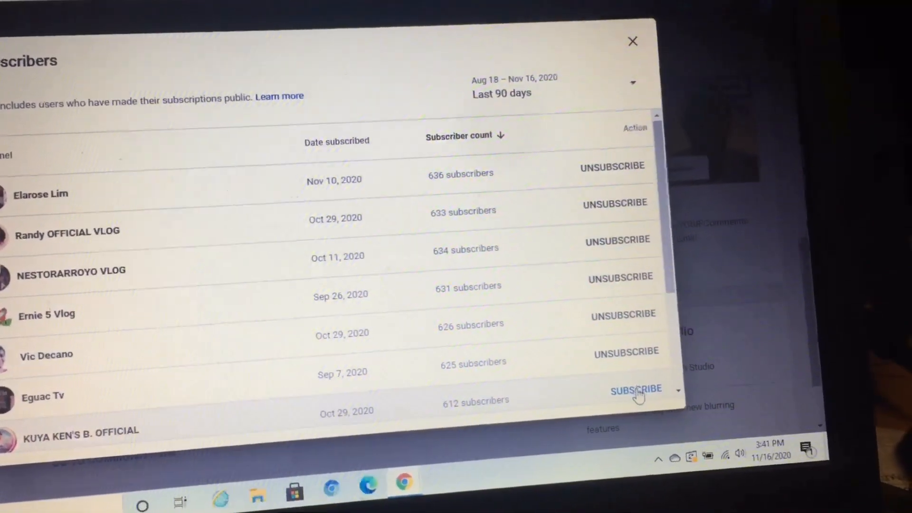
click(639, 390)
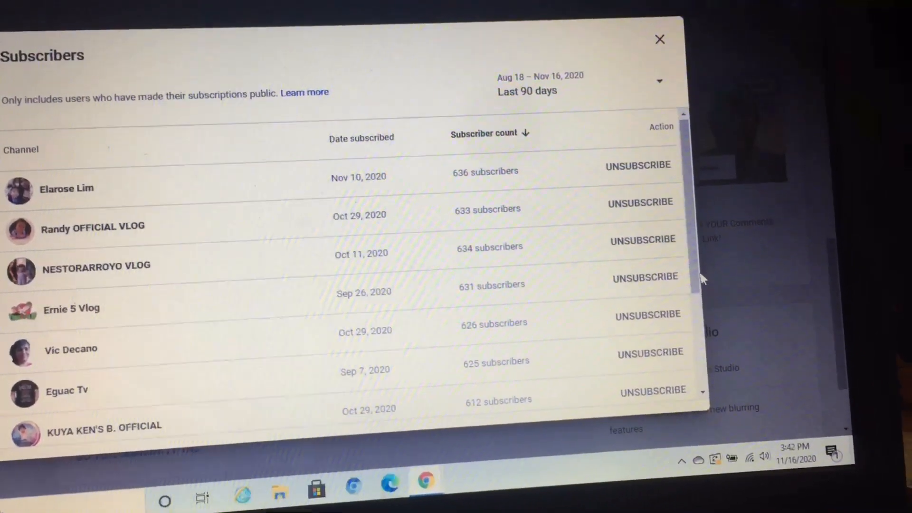
drag(693, 273, 695, 375)
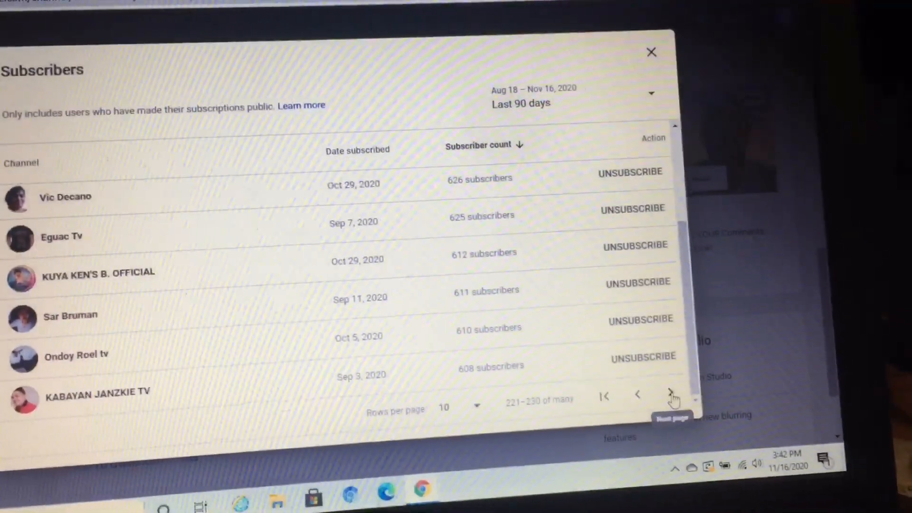
click(662, 397)
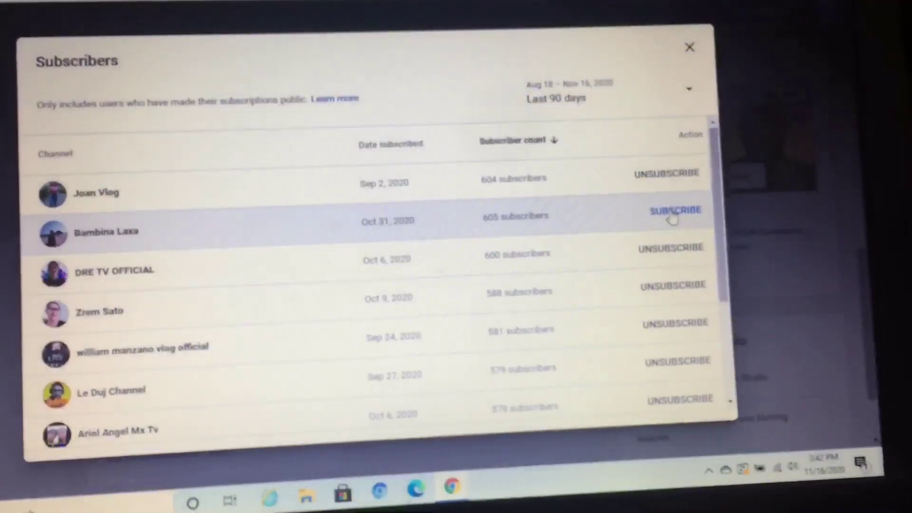
Step: Subscribe back to Bambina Laxa and Knixtots vlog and advance to the following page
click(673, 212)
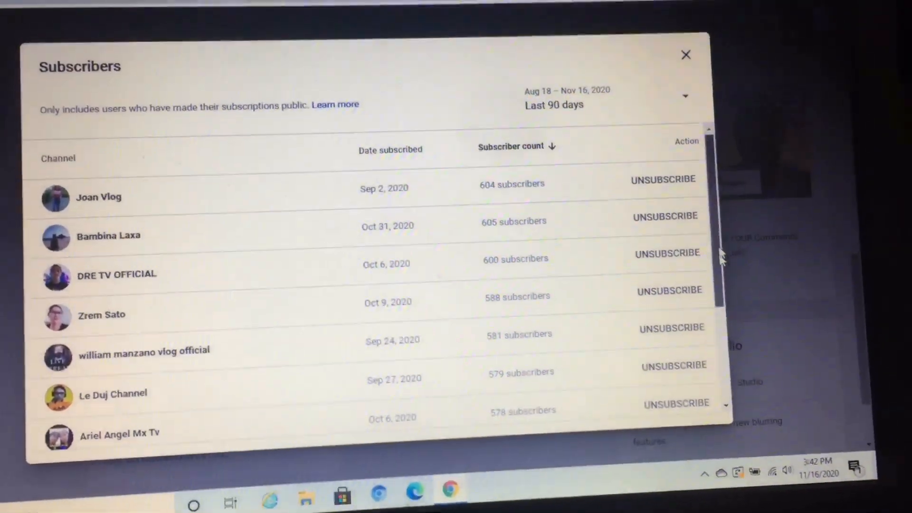
drag(723, 239, 722, 324)
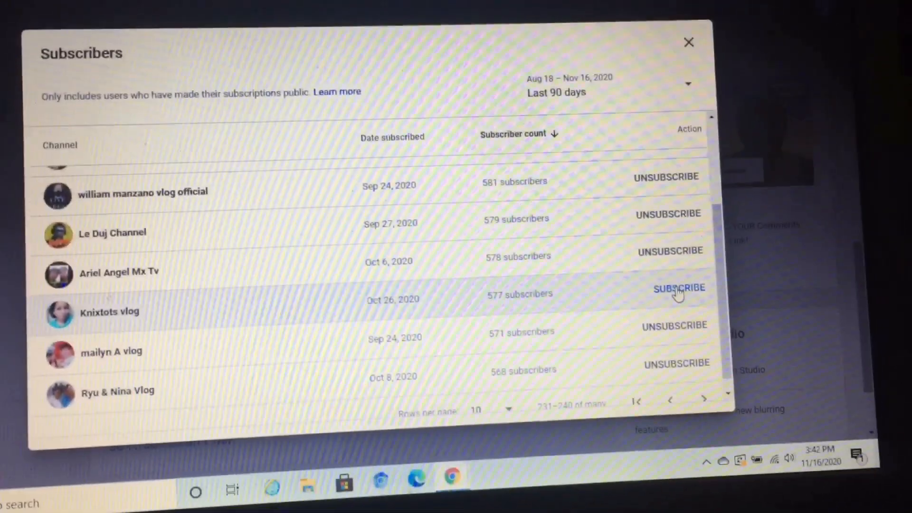
click(682, 294)
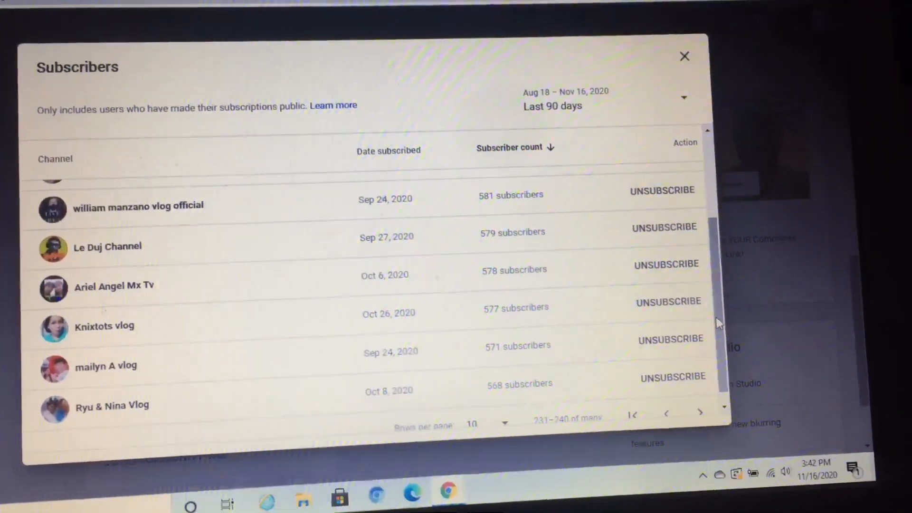
drag(727, 314, 726, 357)
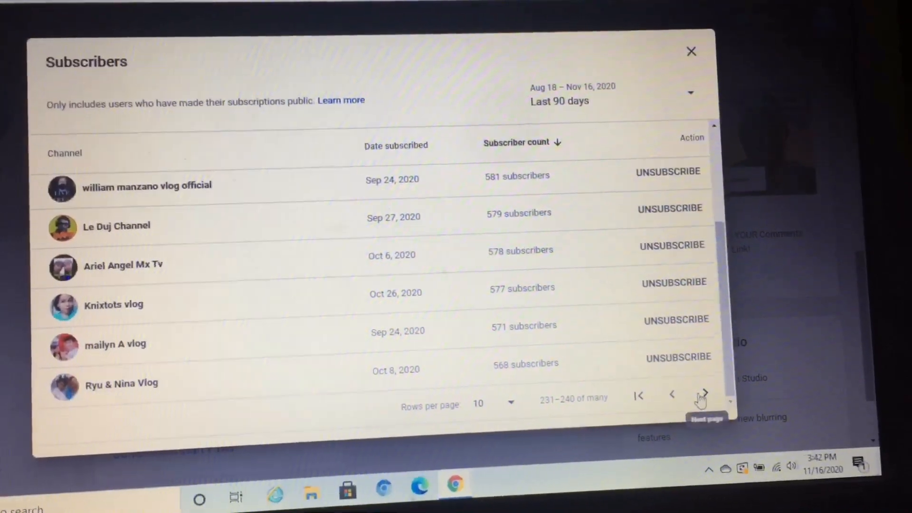
click(700, 396)
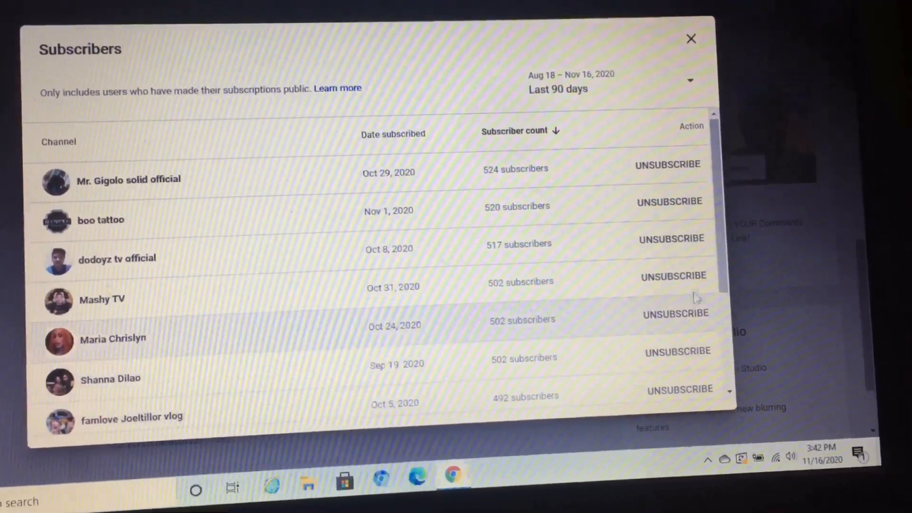
scroll(725, 258, down, 5)
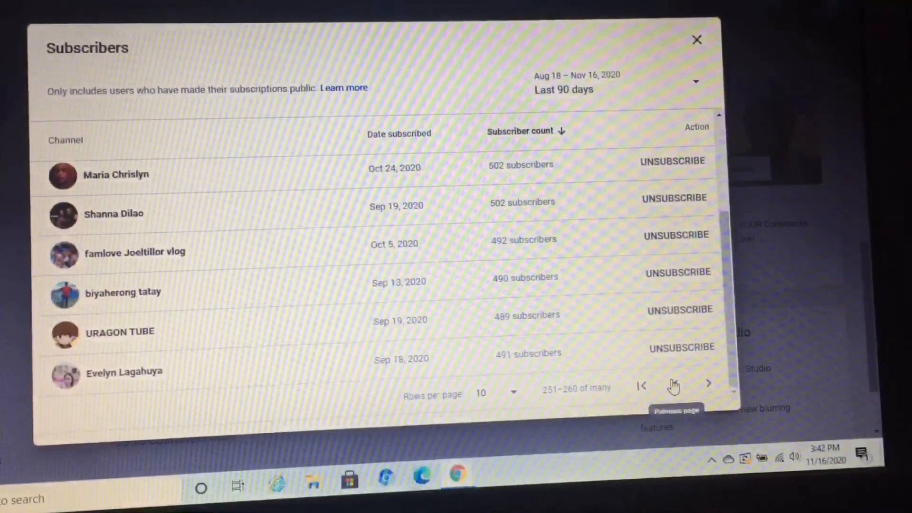
click(672, 387)
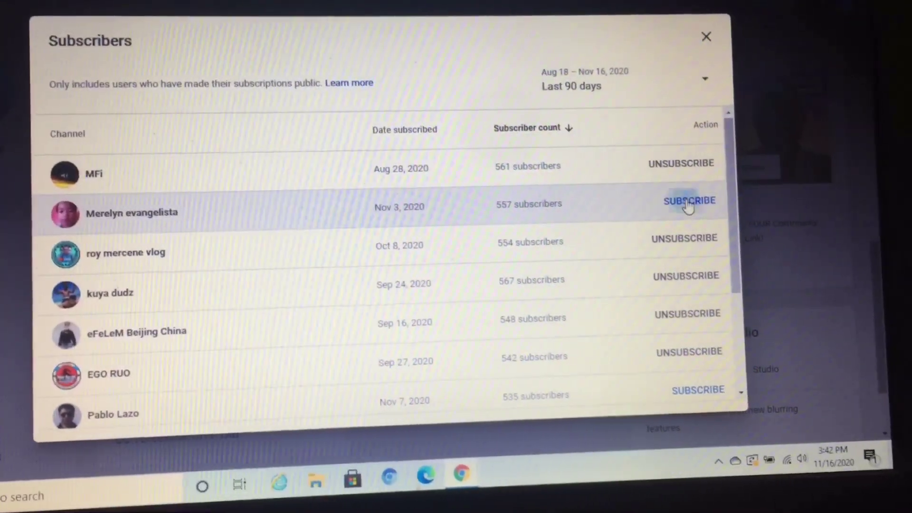
click(689, 203)
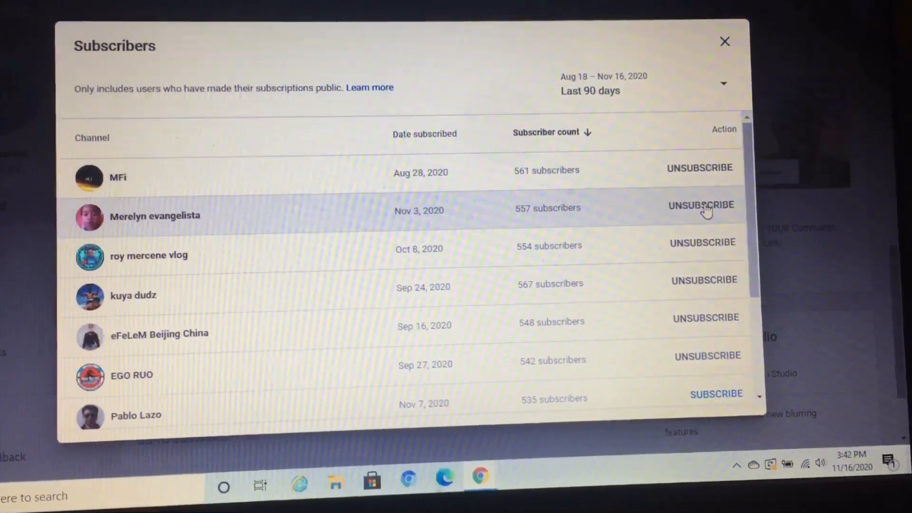
click(713, 407)
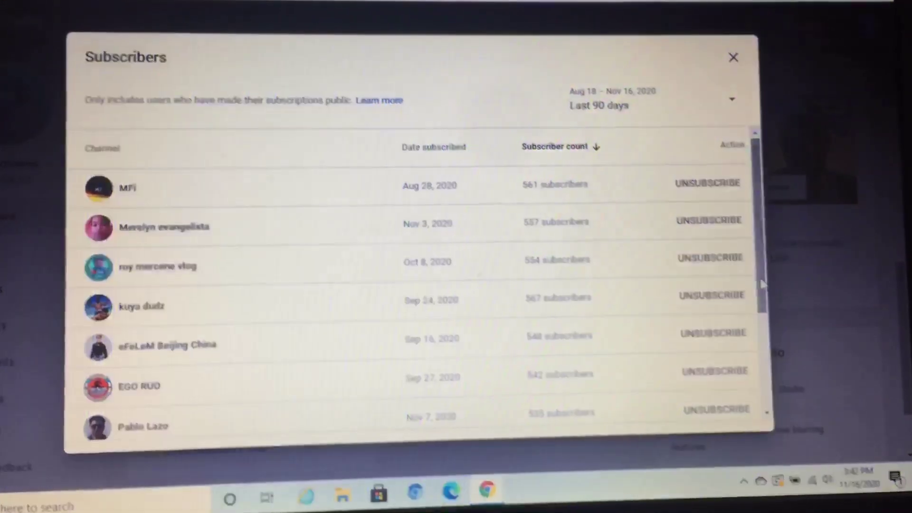
drag(756, 276, 765, 383)
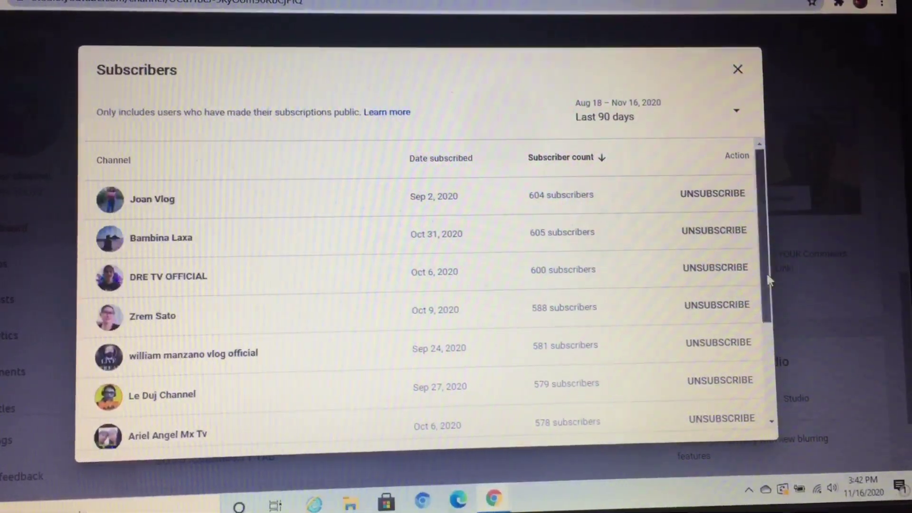
drag(766, 272, 786, 378)
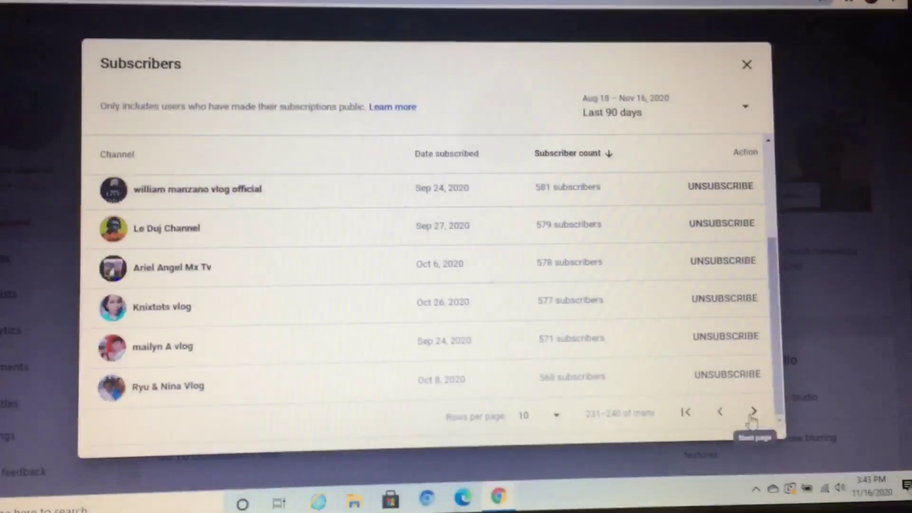
click(751, 417)
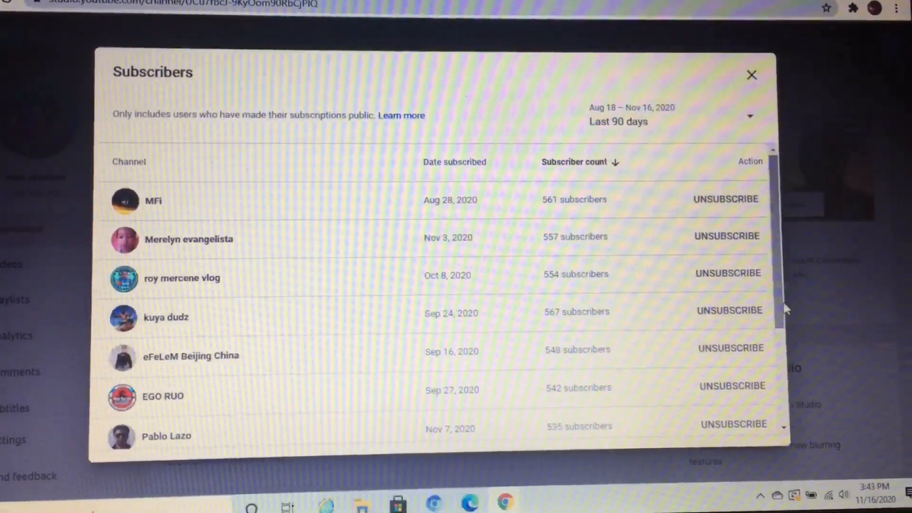
scroll(784, 321, down, 4)
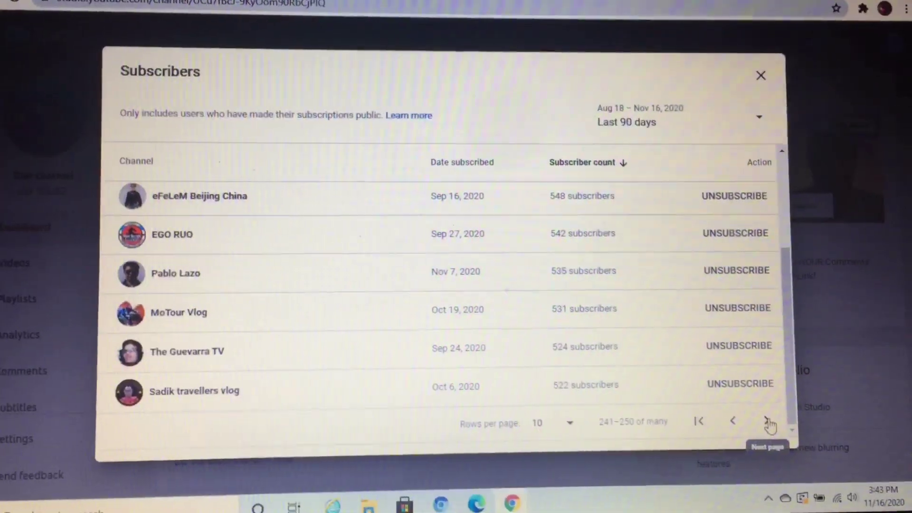
click(761, 421)
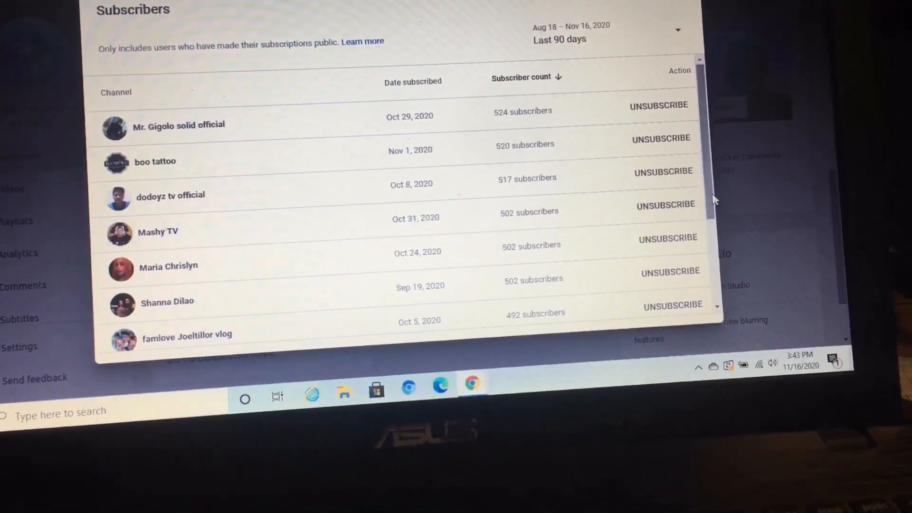
scroll(705, 227, down, 1)
scroll(730, 272, down, 2)
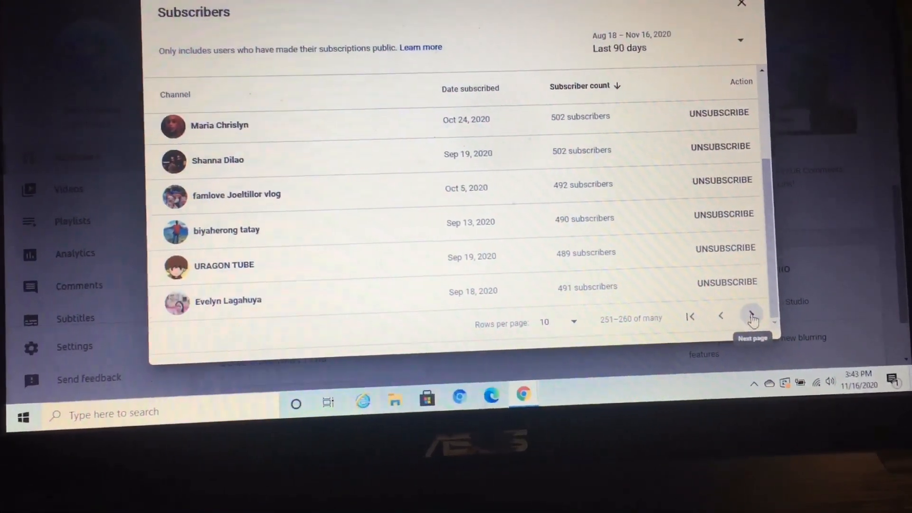
Step: Subscribe back to LYN BOCAUTO, Winnie Pangan and Jm Santiago Vlog's, then advance a page
click(729, 306)
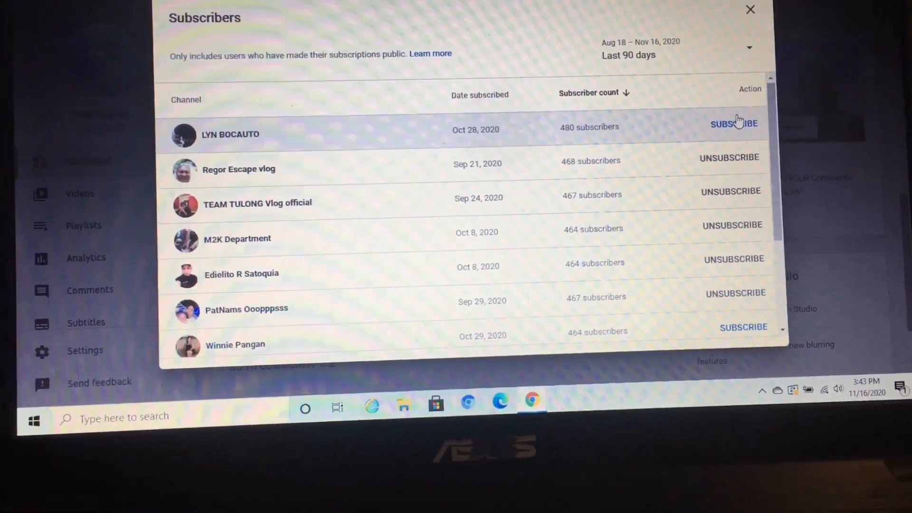
click(735, 121)
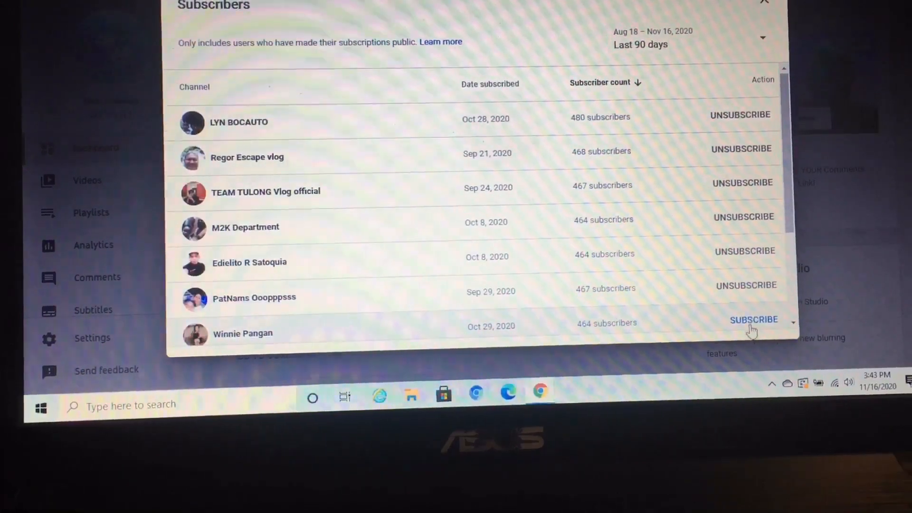
click(758, 321)
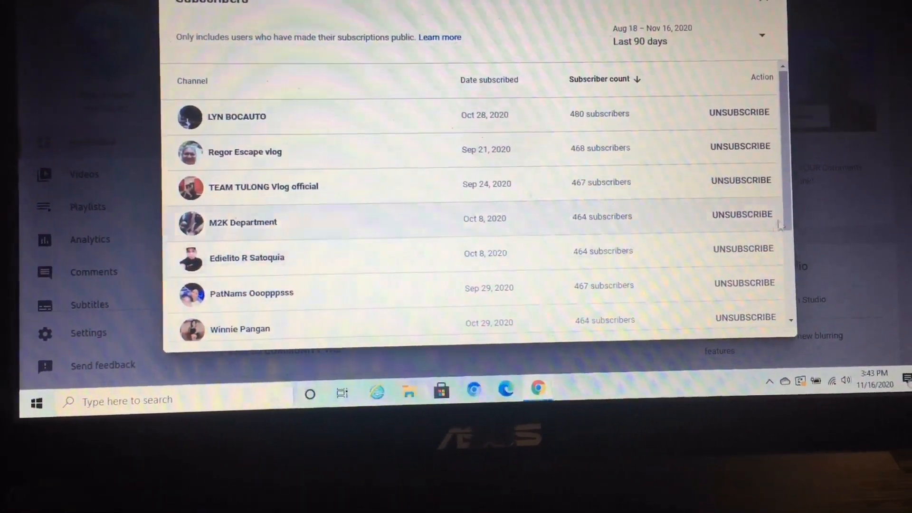
drag(781, 205, 804, 298)
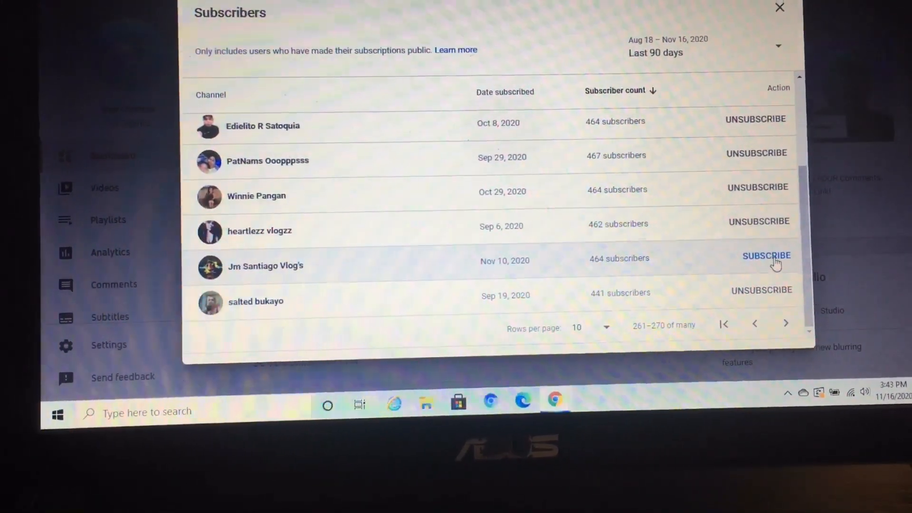
click(760, 252)
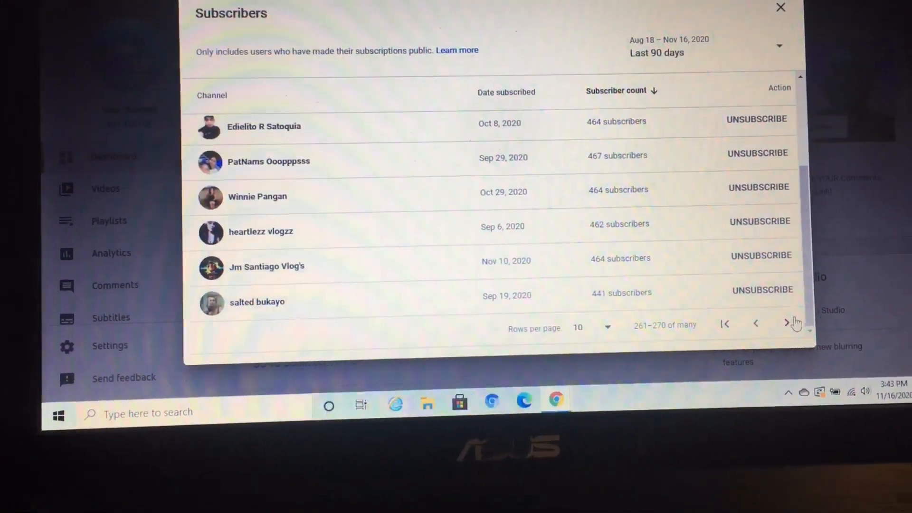
click(777, 321)
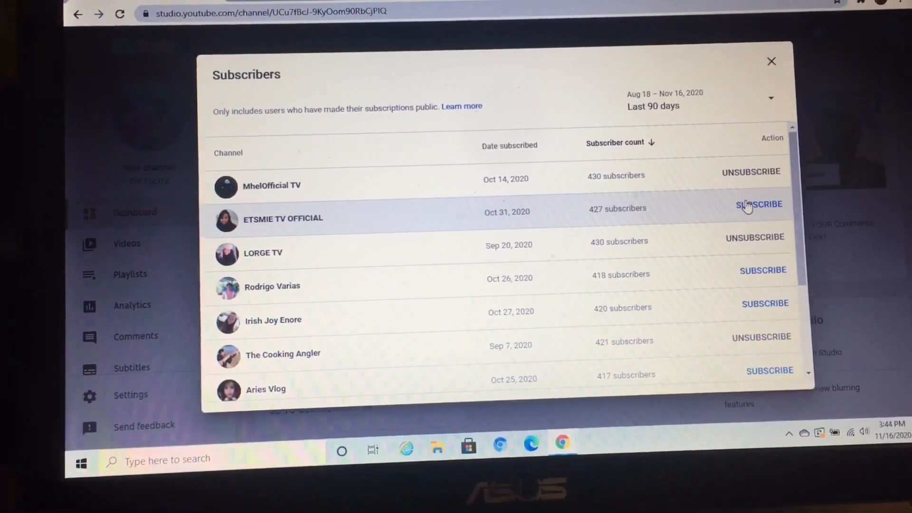
Step: Subscribe back to ETSMIE TV OFFICIAL, Rodrigo Varias, Irish Joy Enore and Aries Vlog
click(751, 207)
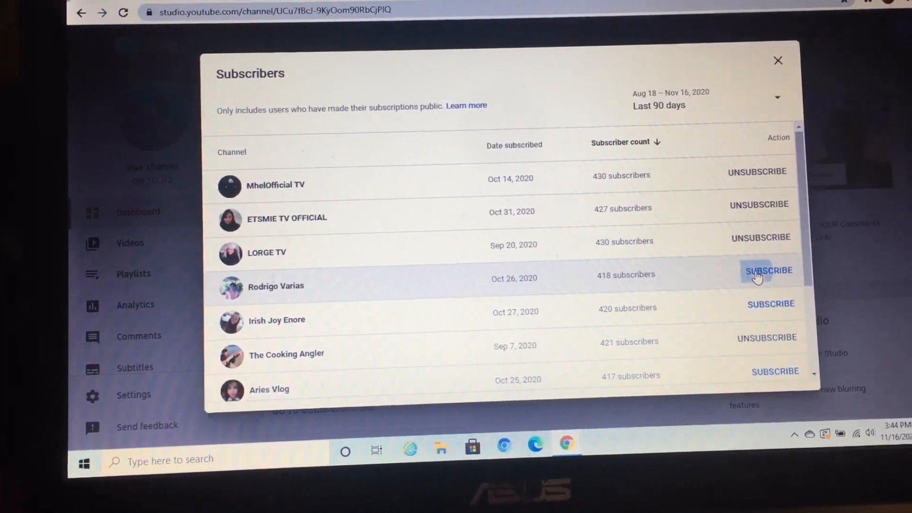
click(752, 273)
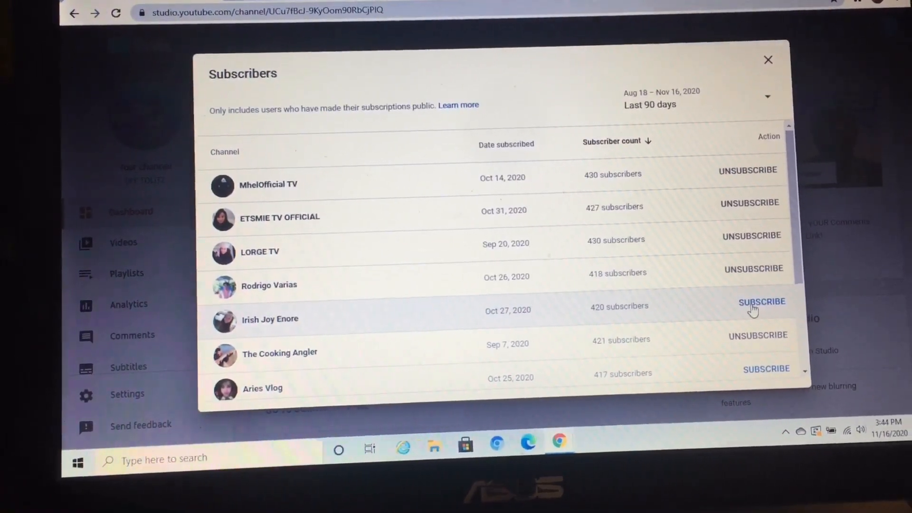
click(766, 304)
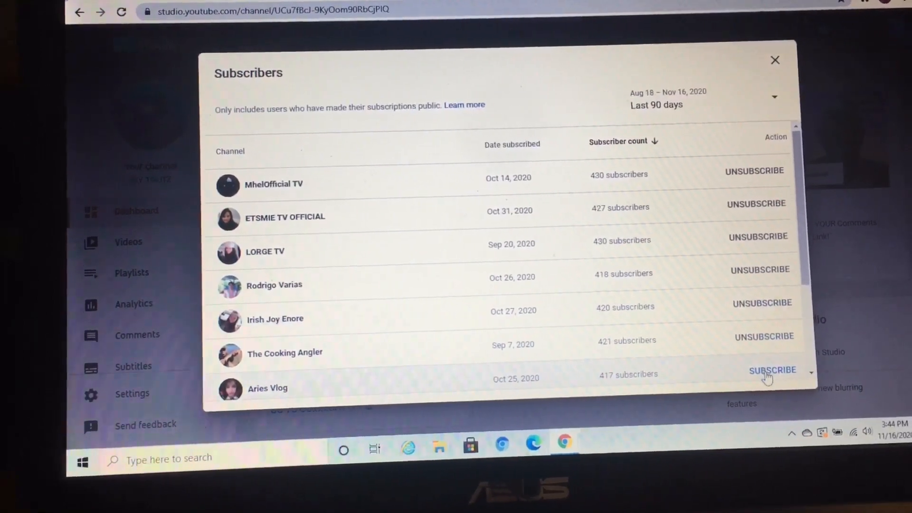
click(778, 372)
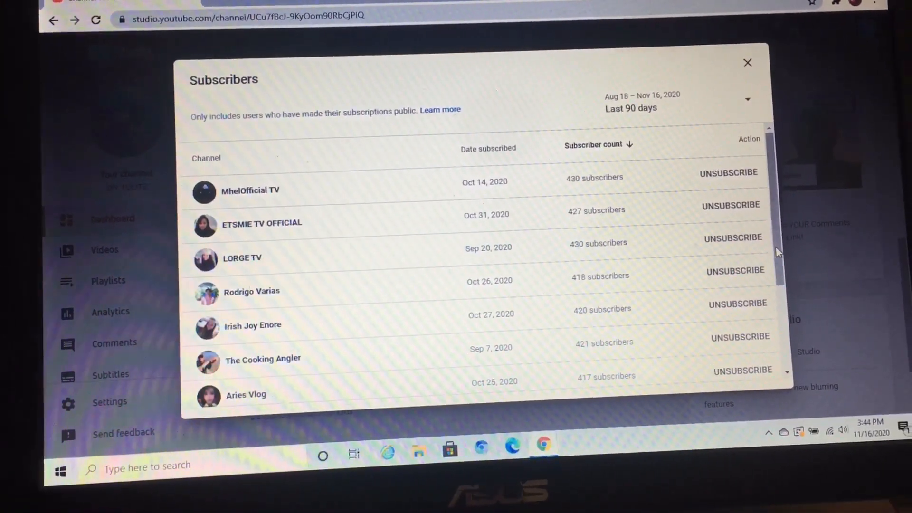
drag(780, 256, 783, 356)
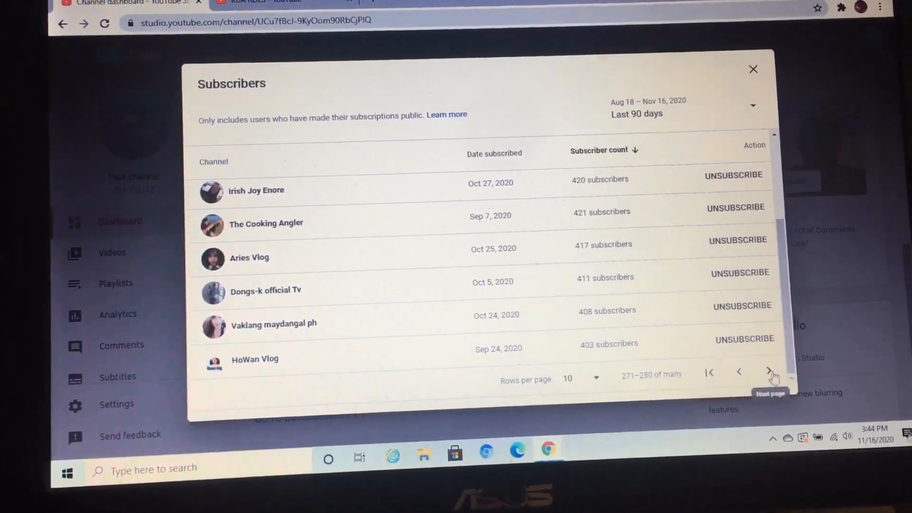
Step: Page through rows 281–300, subscribing back to each unsubscribed channel on both pages
click(784, 380)
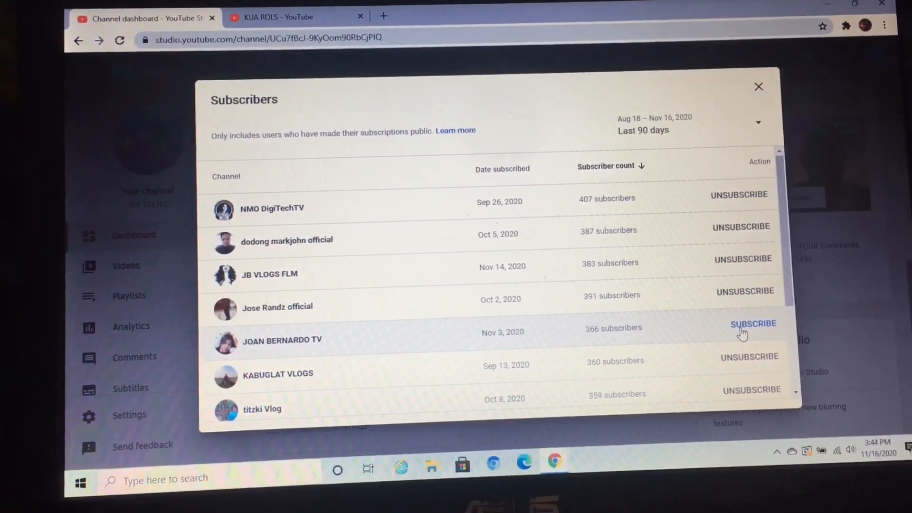
click(752, 324)
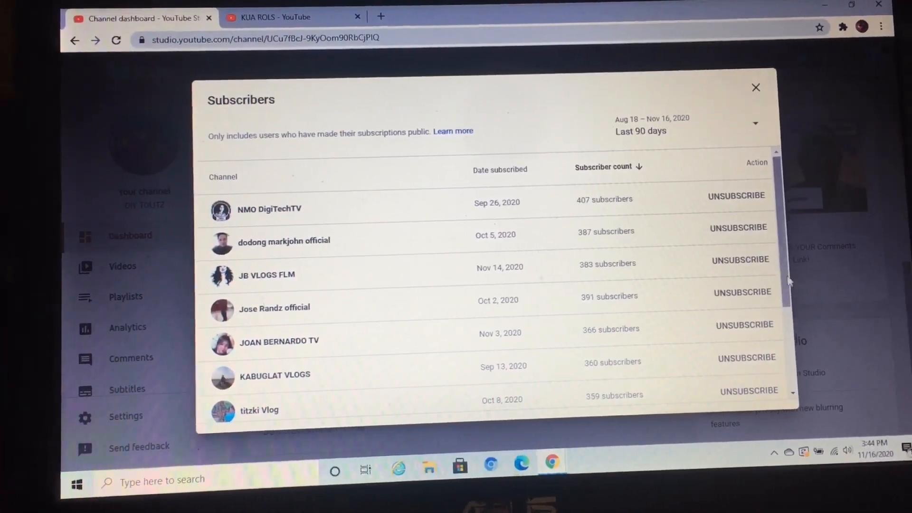
drag(785, 293, 770, 399)
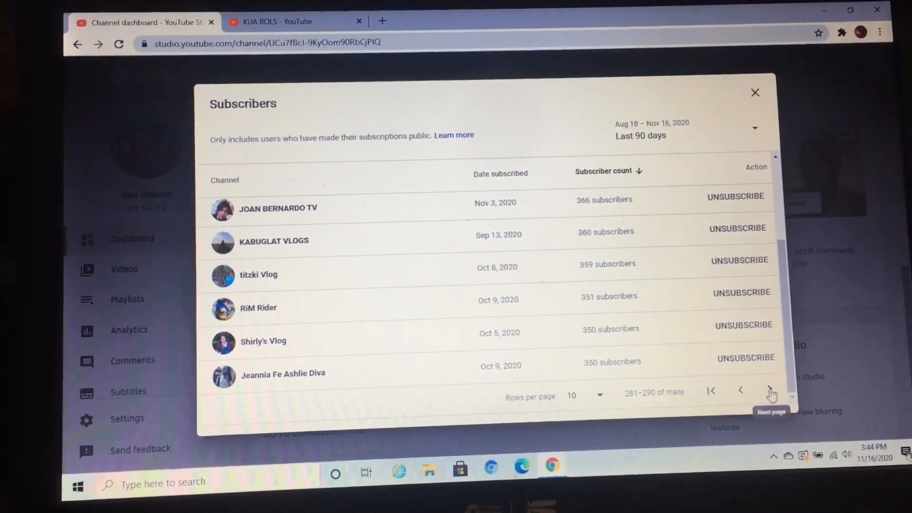
click(761, 387)
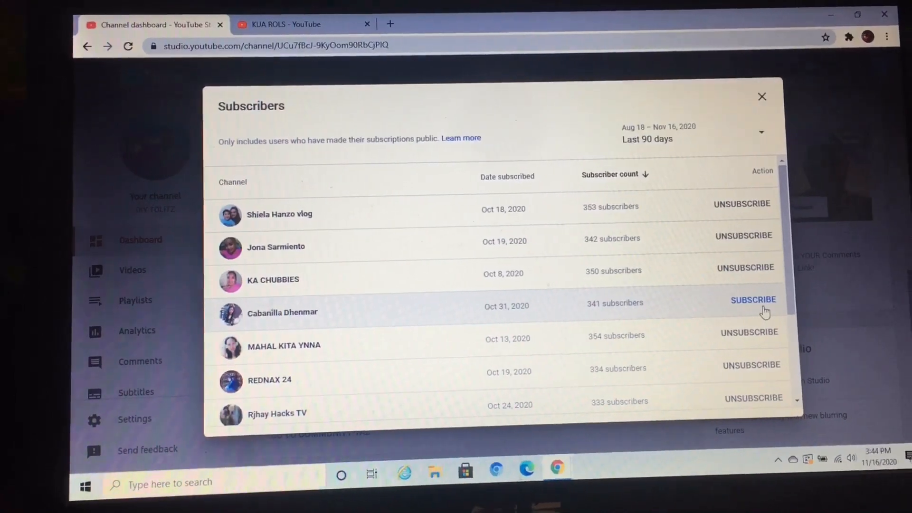
click(747, 300)
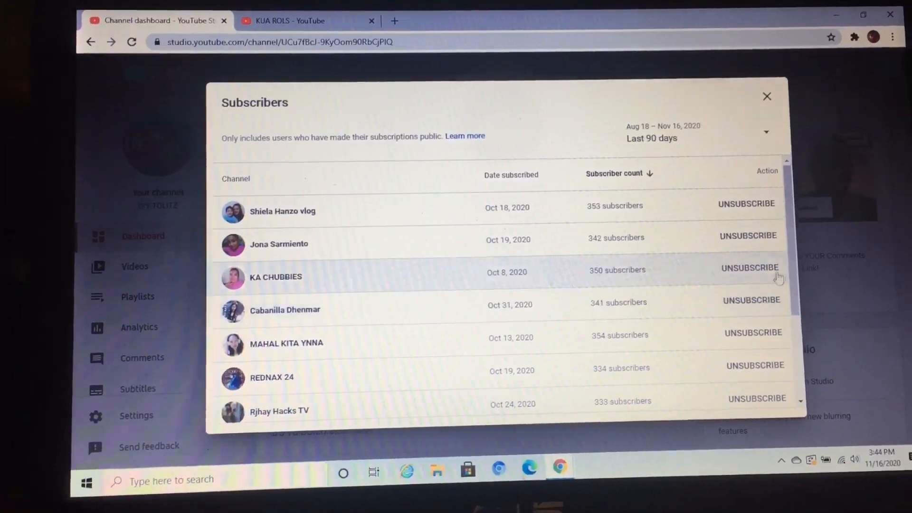
drag(788, 276, 800, 374)
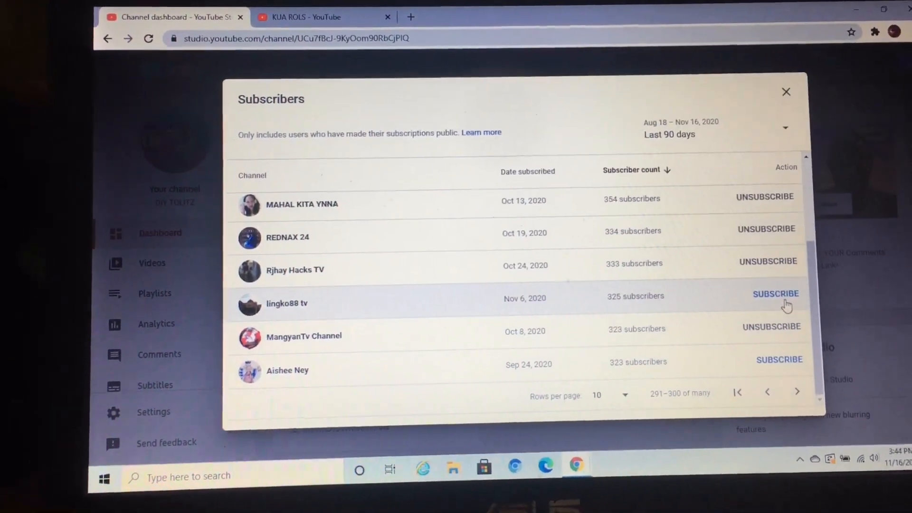
click(787, 299)
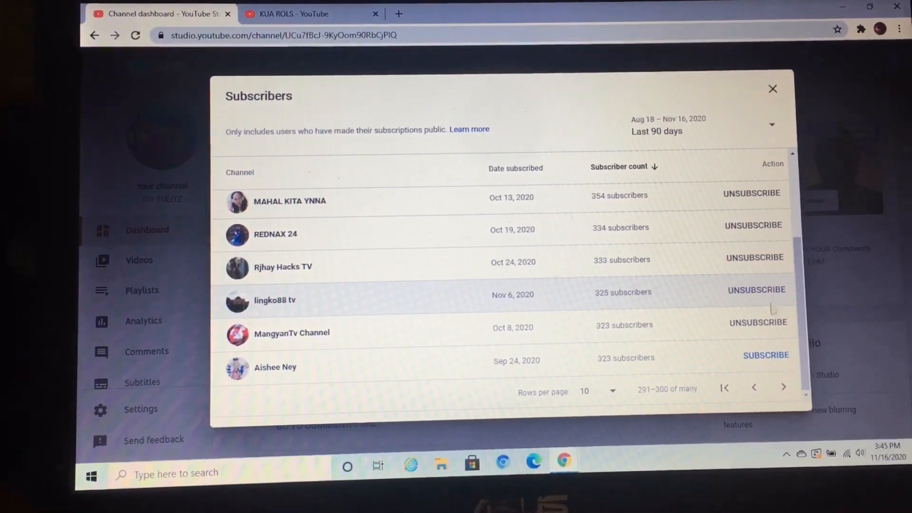
click(765, 354)
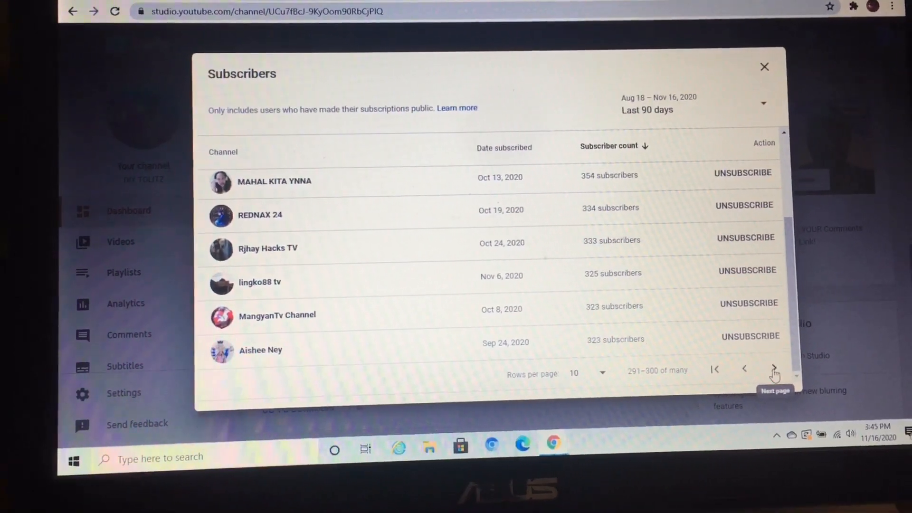
Step: On the 301–310 page, subscribe back to the fourth, seventh and ninth channels
click(774, 371)
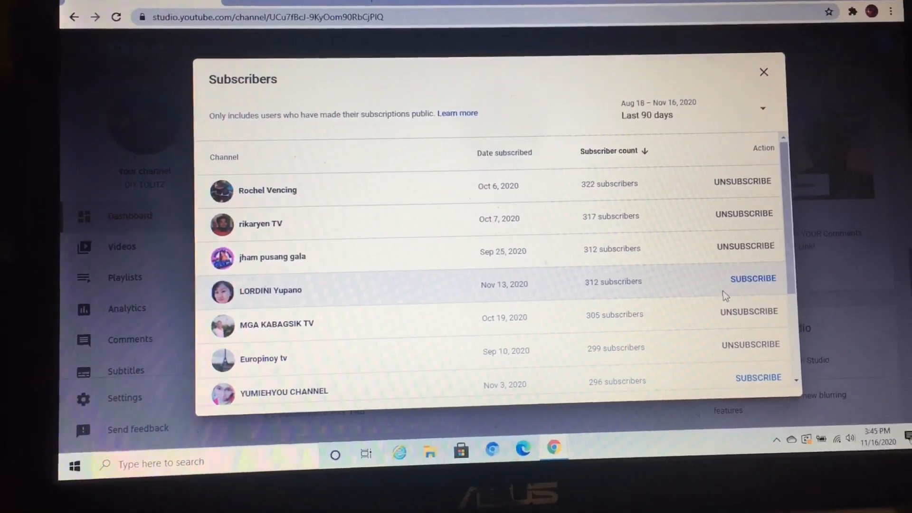
click(752, 278)
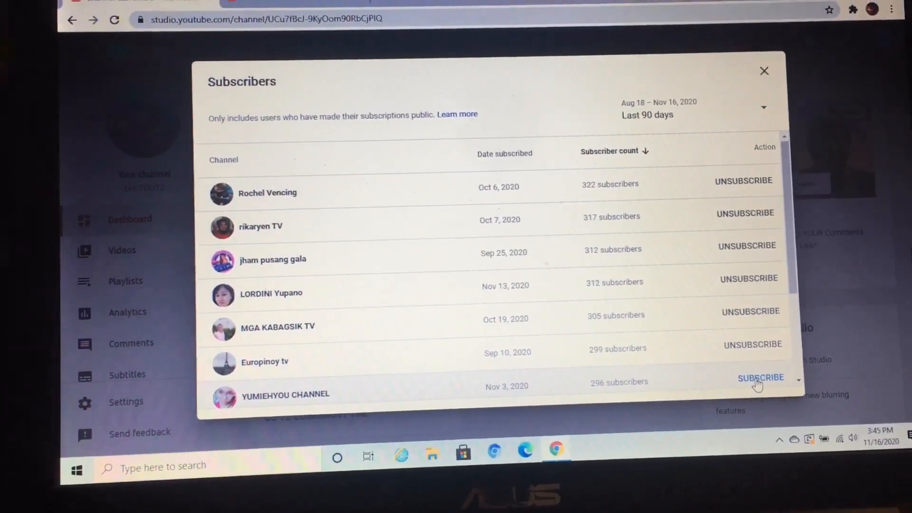
click(759, 378)
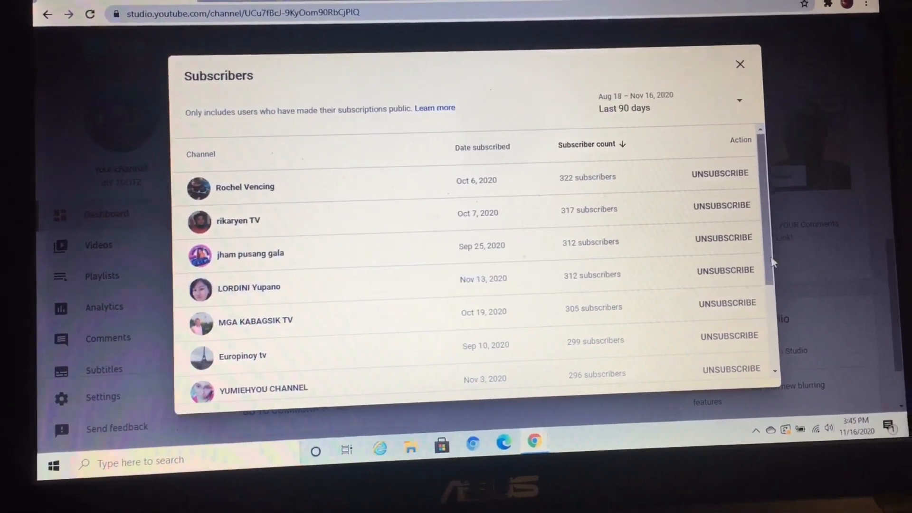
drag(772, 262, 783, 356)
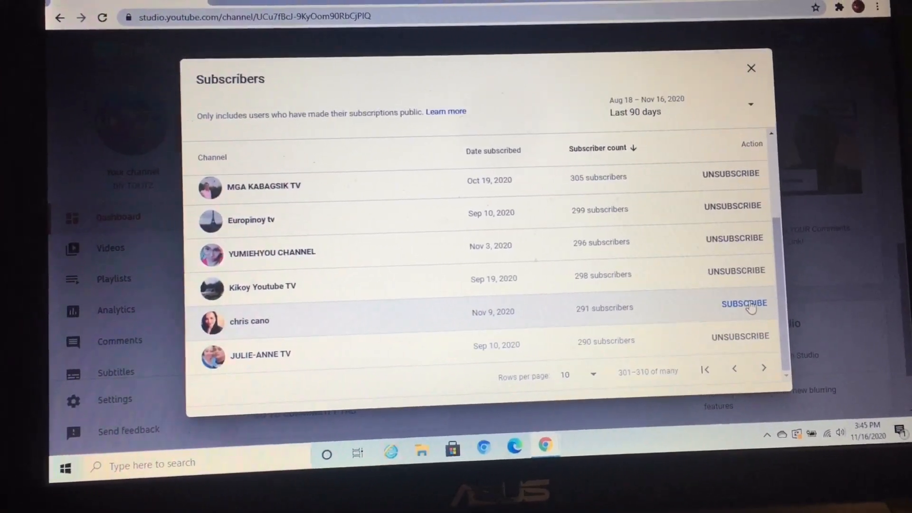
click(750, 305)
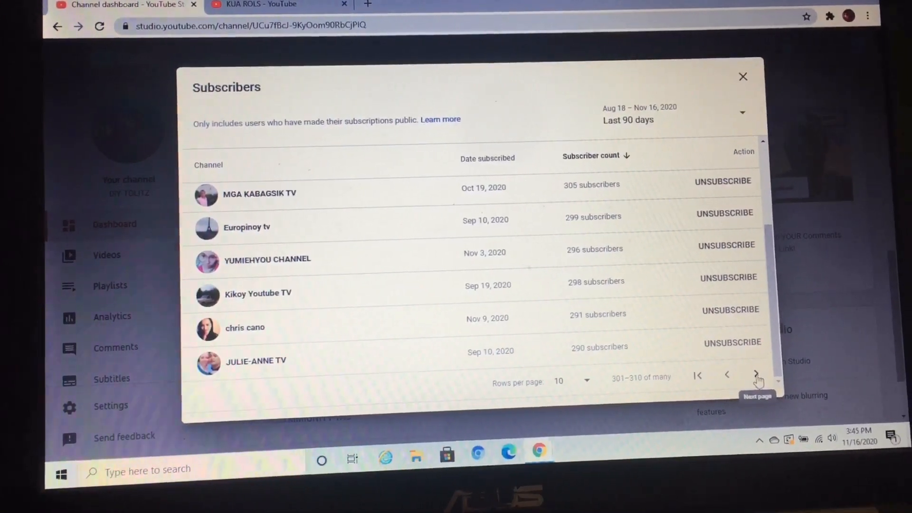
Step: On the 311–320 page, subscribe back to the fourth, sixth, seventh, eighth and ninth channels
click(757, 379)
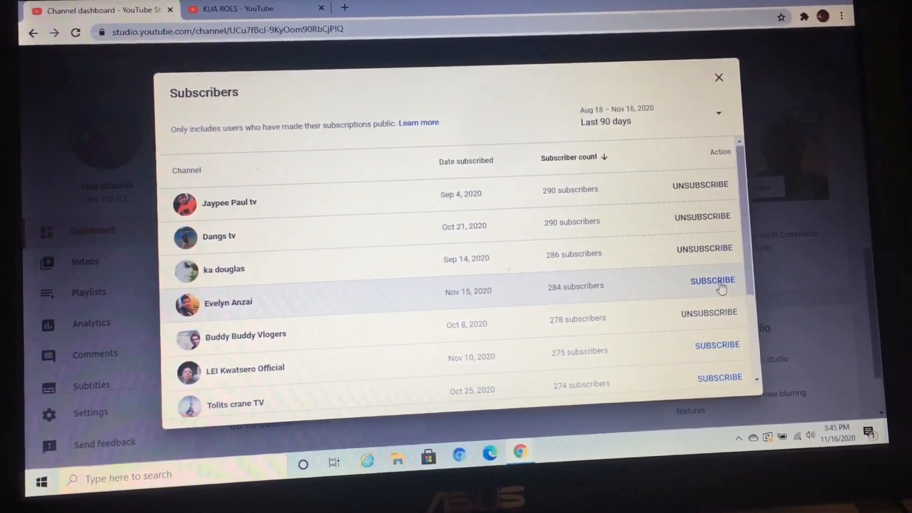
click(711, 281)
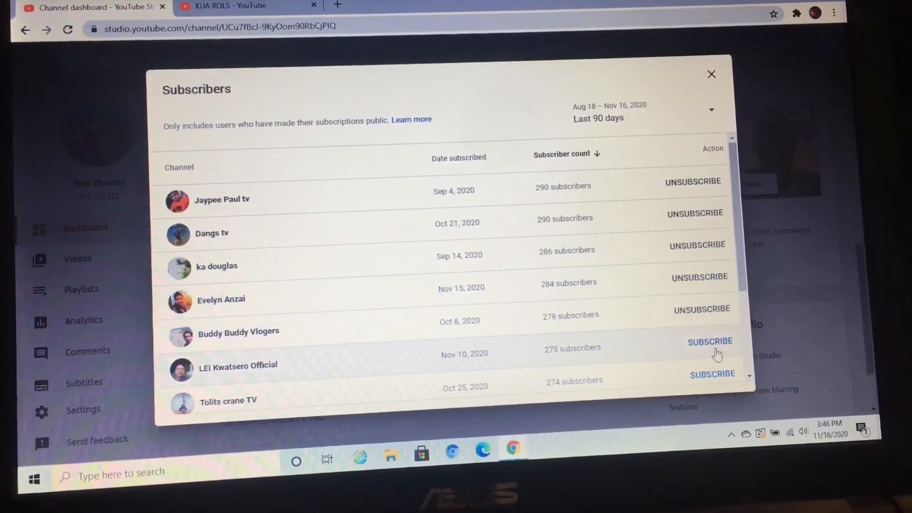
click(709, 342)
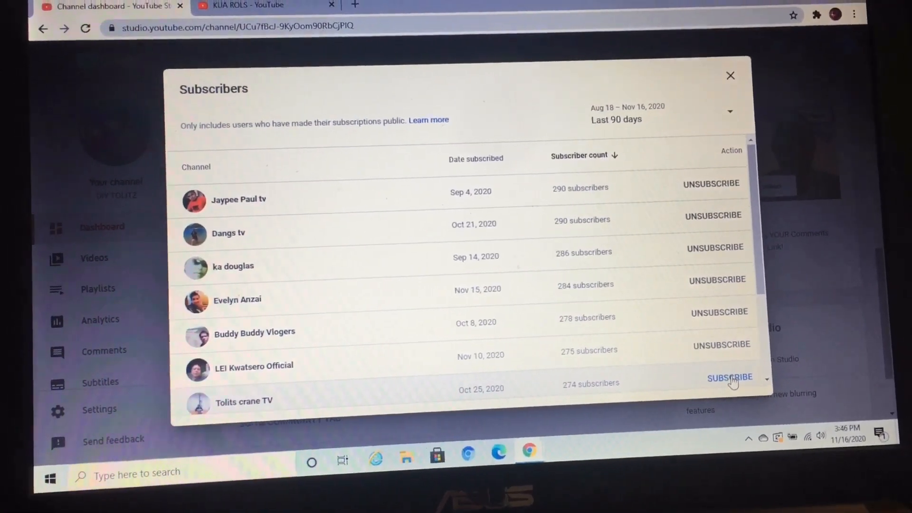
click(729, 378)
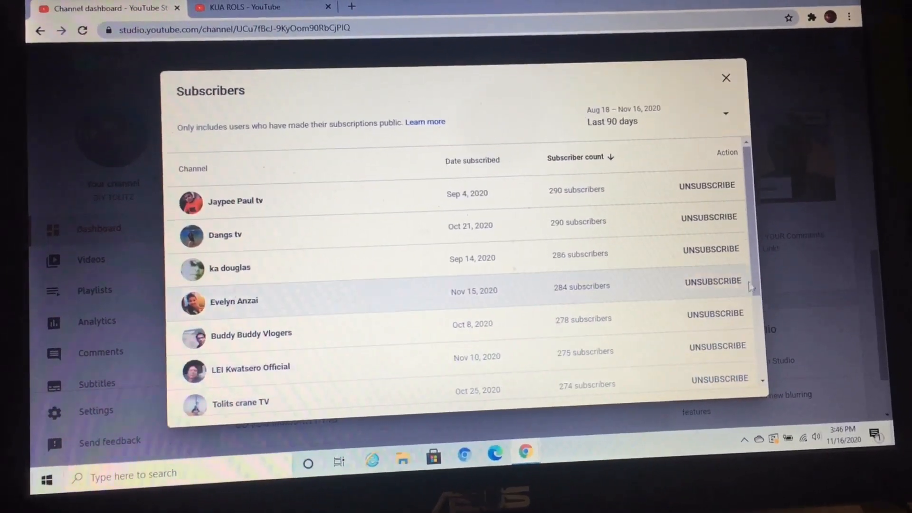
drag(752, 285, 773, 377)
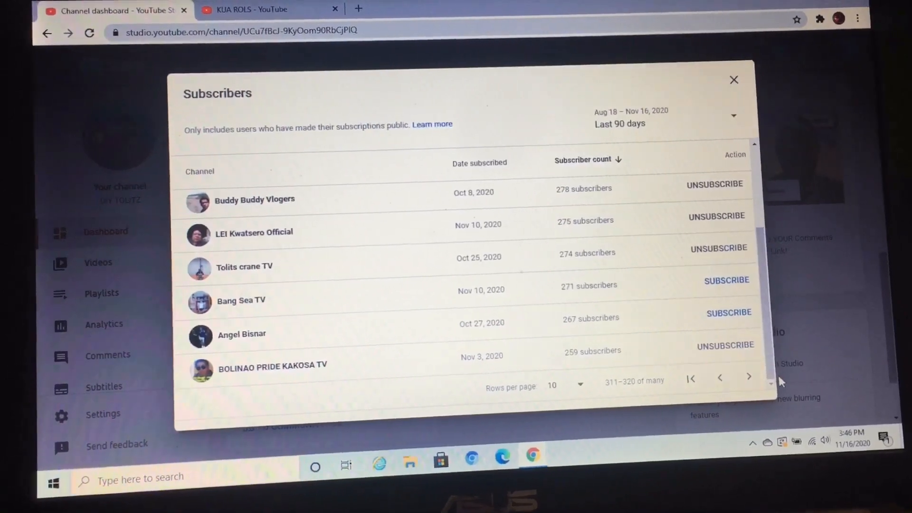
click(727, 280)
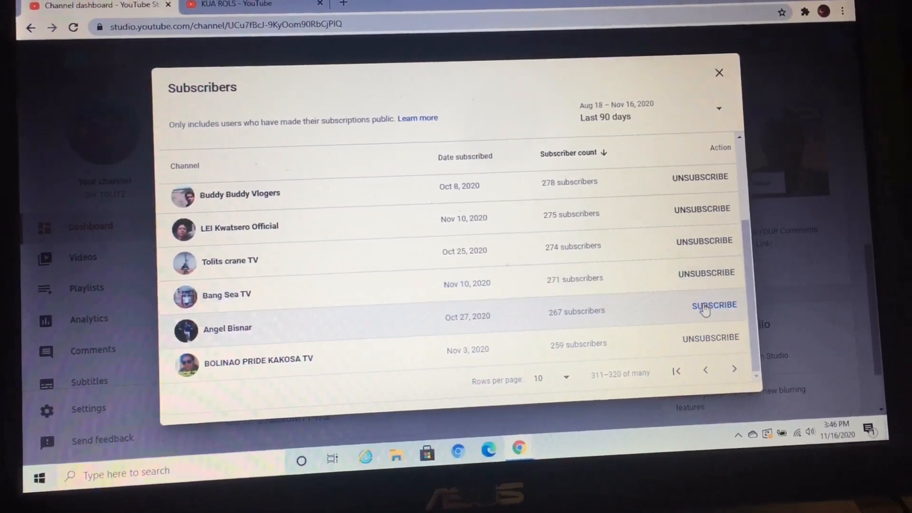
click(706, 308)
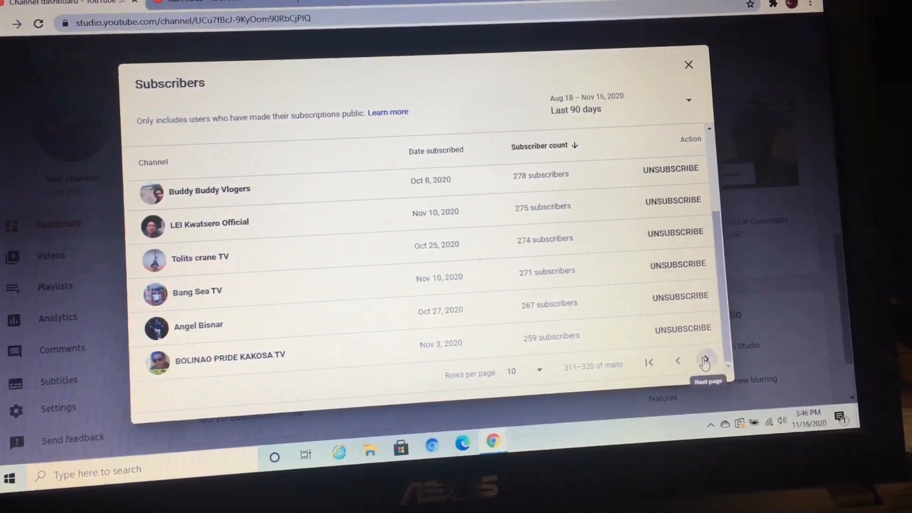
Step: On the 321–330 page, subscribe back to the third and eighth channels, then advance a page
click(704, 362)
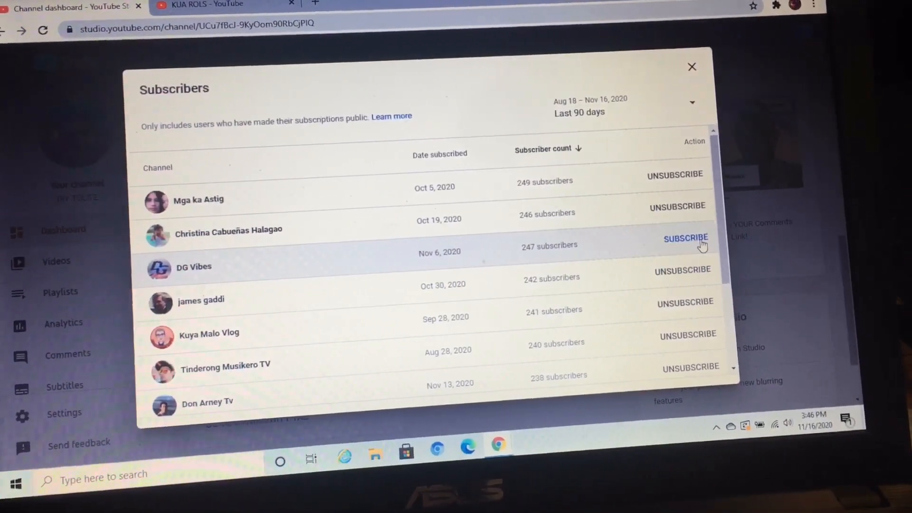
click(684, 238)
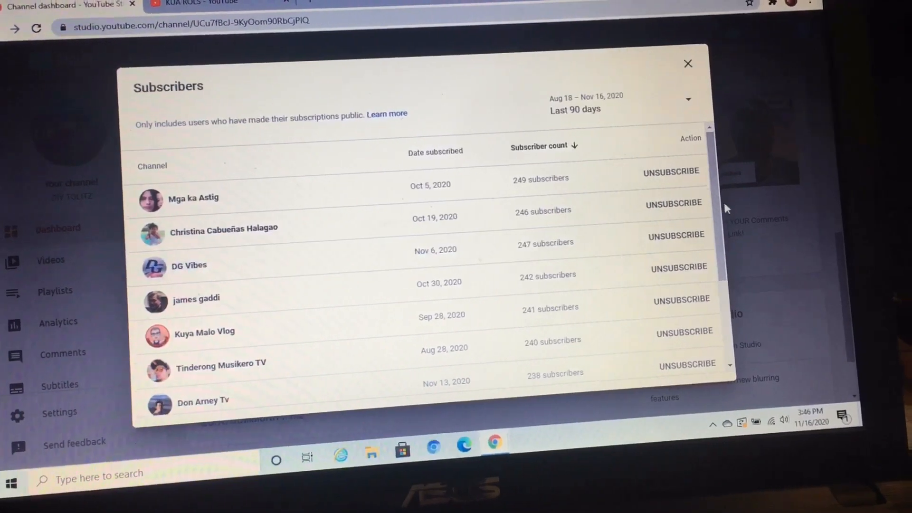
drag(718, 203, 719, 290)
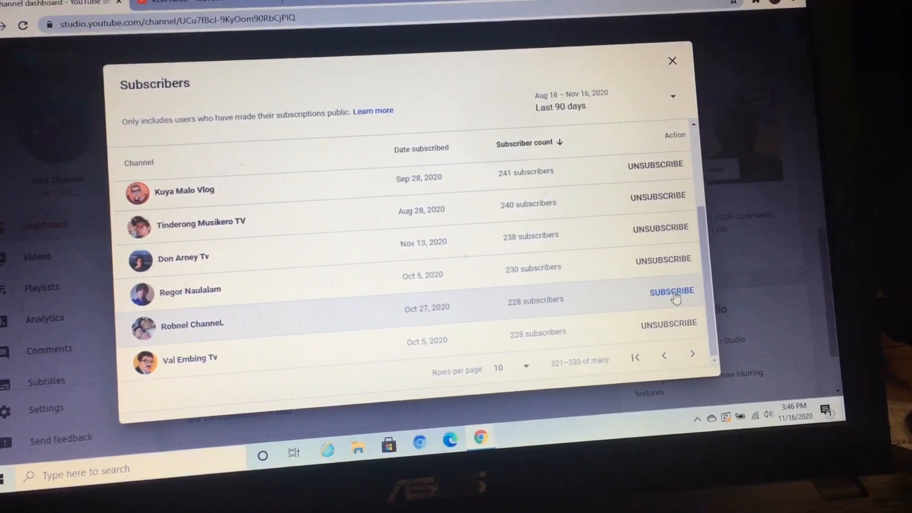
click(672, 292)
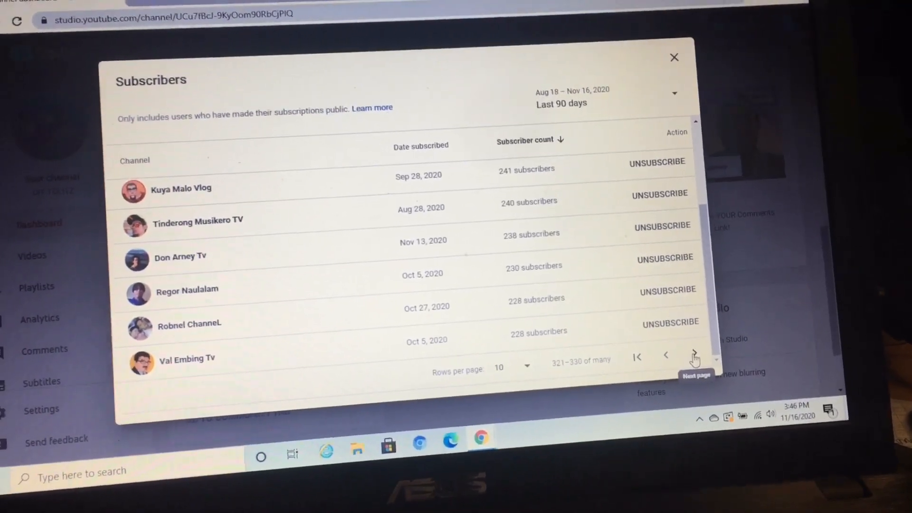
click(694, 356)
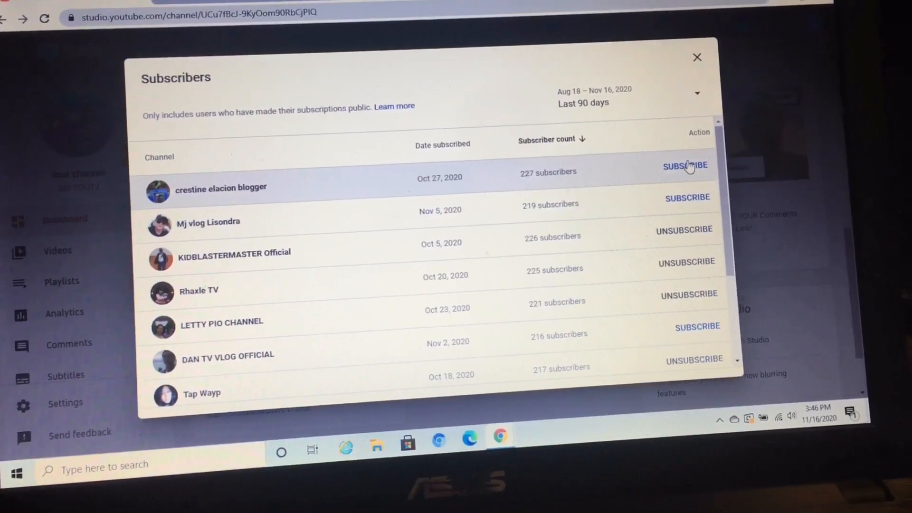
Step: On the 331–340 page, subscribe back to the first, second, fifth and eighth channels and JUN'S TV
click(687, 166)
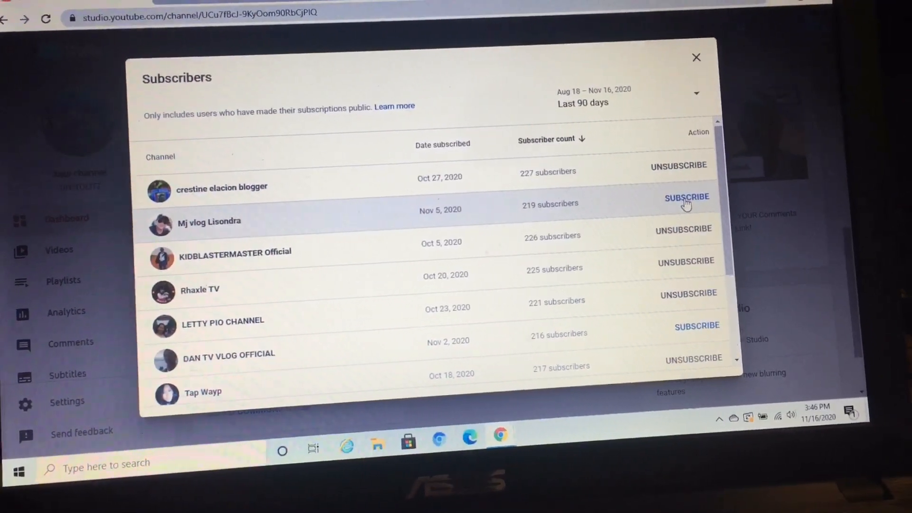
click(688, 199)
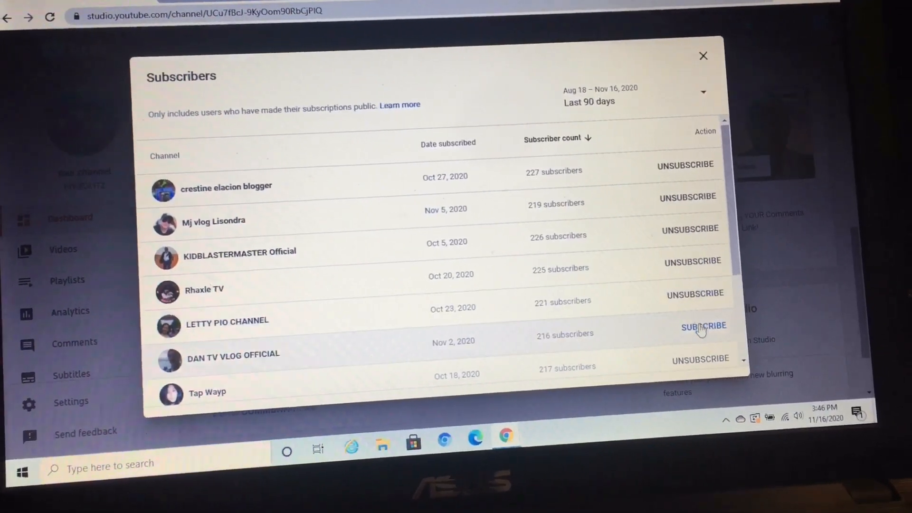
click(702, 327)
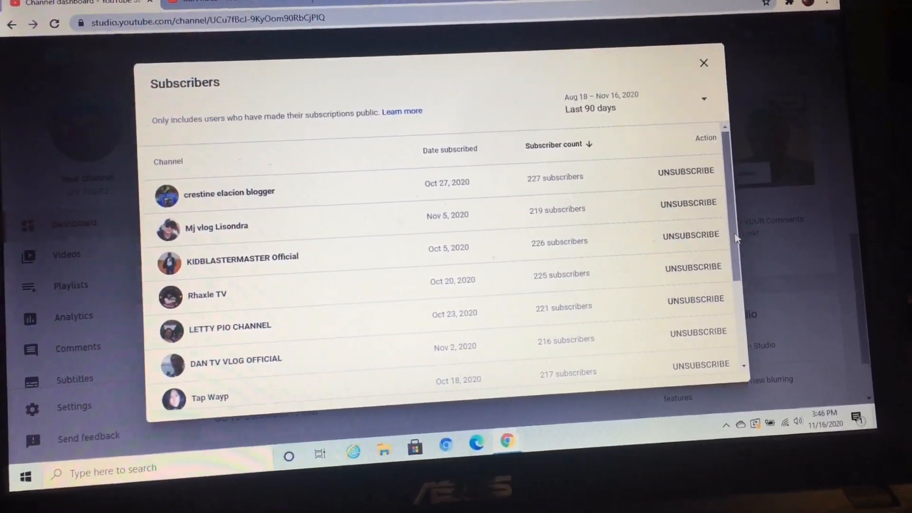
drag(736, 238, 762, 323)
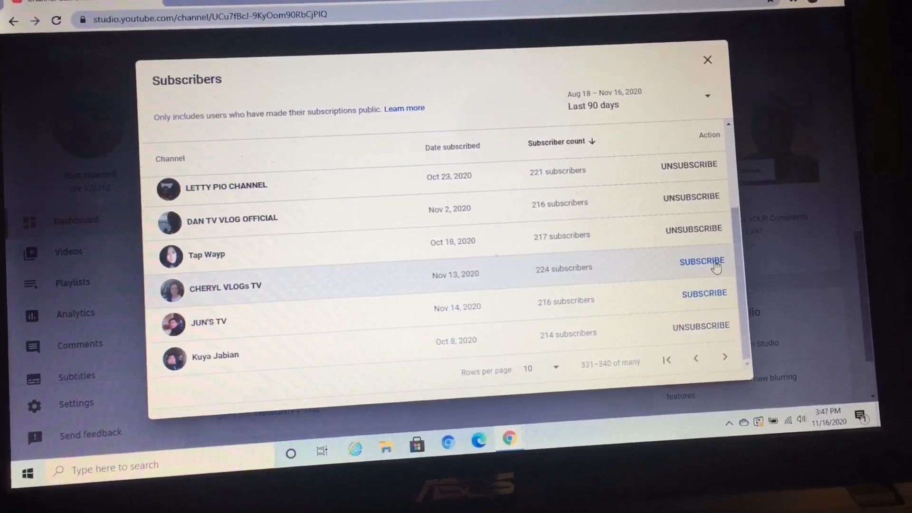
click(701, 261)
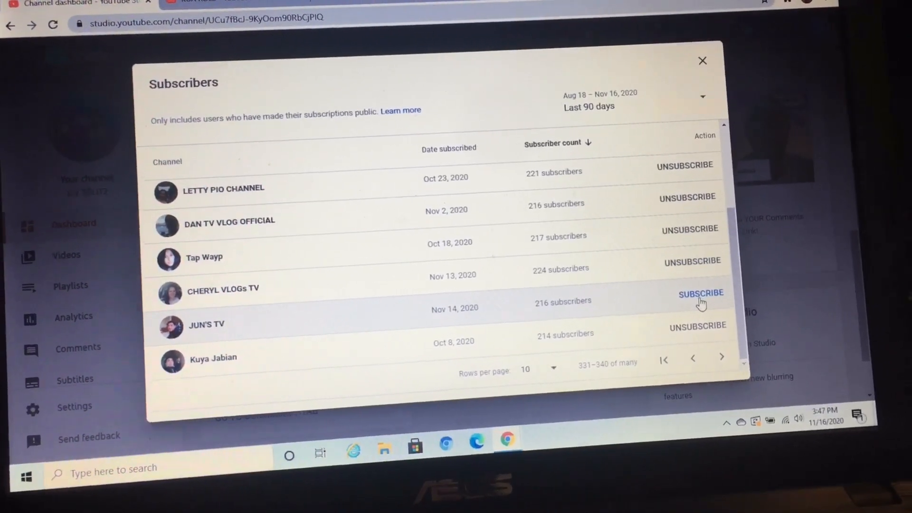
click(690, 291)
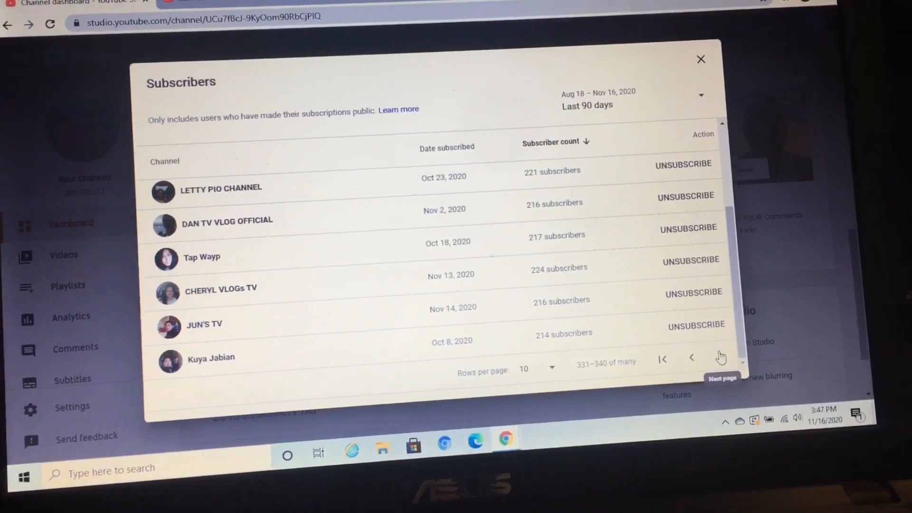
Step: On the 341–350 page, subscribe back to Jake16mix Channel, fred vlog tv and Erdom Ramirez
click(710, 353)
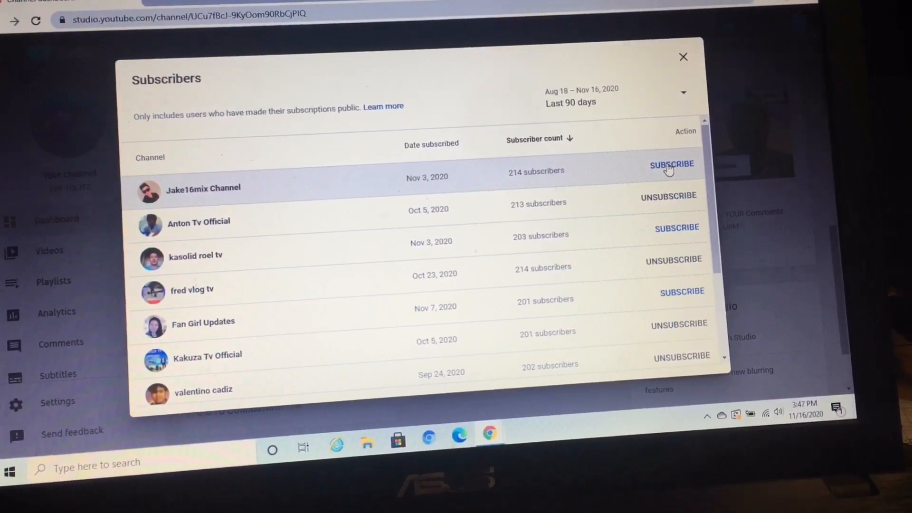
click(669, 166)
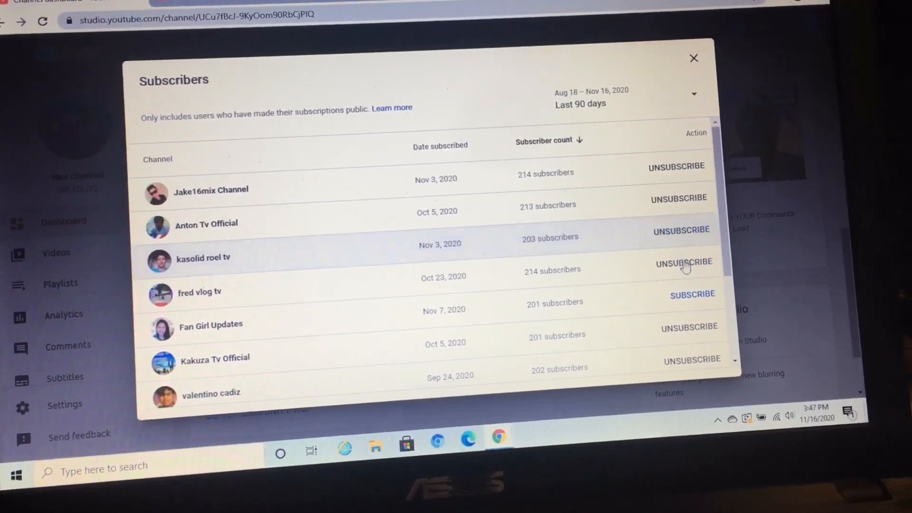
click(696, 295)
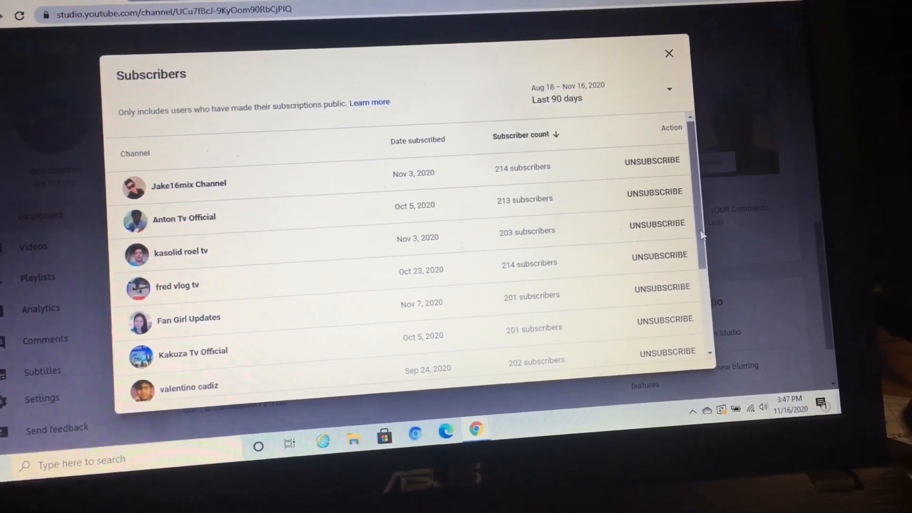
mouse_move(713, 235)
mouse_down()
mouse_move(726, 303)
mouse_move(721, 335)
mouse_up()
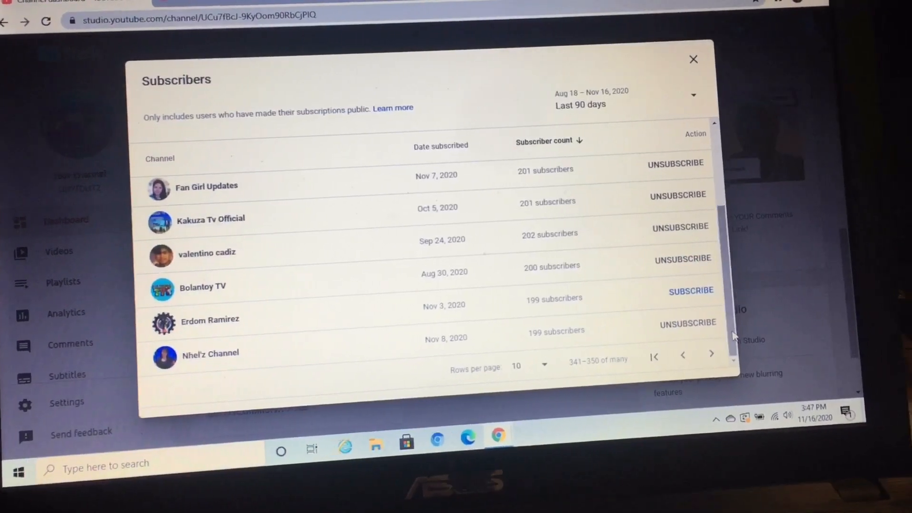
click(689, 290)
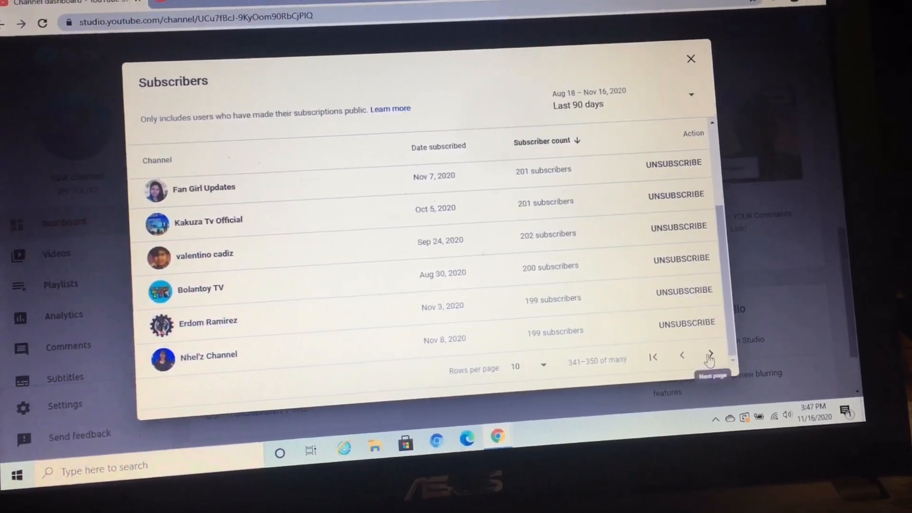
Step: On the 351–360 page, subscribe back to Dikyu Youtube channel, Jane Santos, WinCalots Official and MikeL BUNSOY TV
click(710, 358)
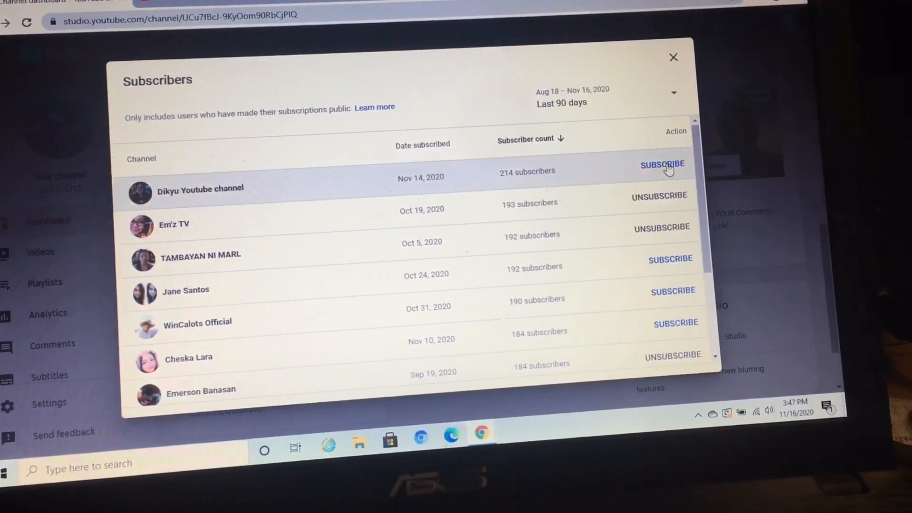
click(663, 164)
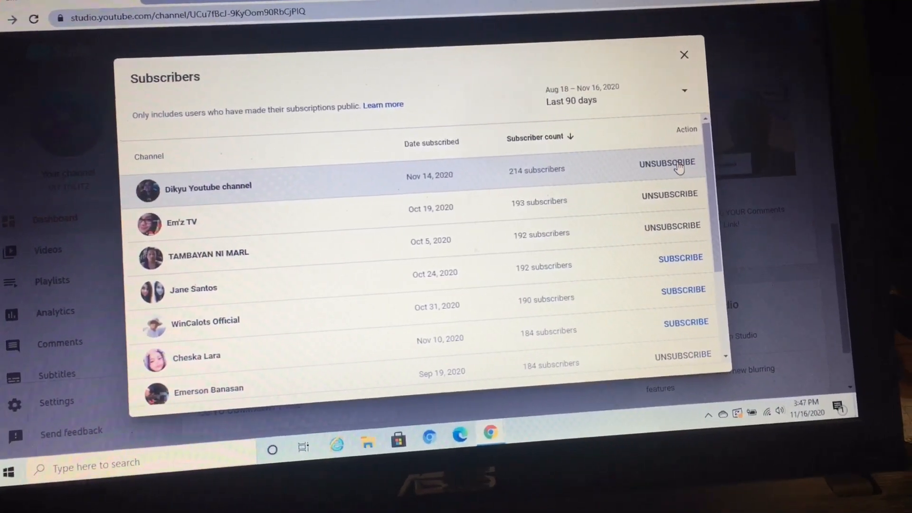
click(664, 255)
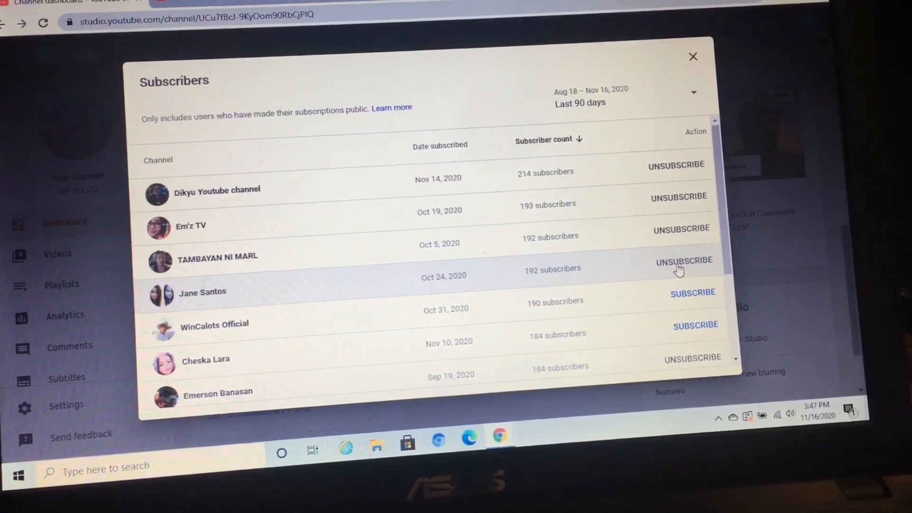
click(678, 315)
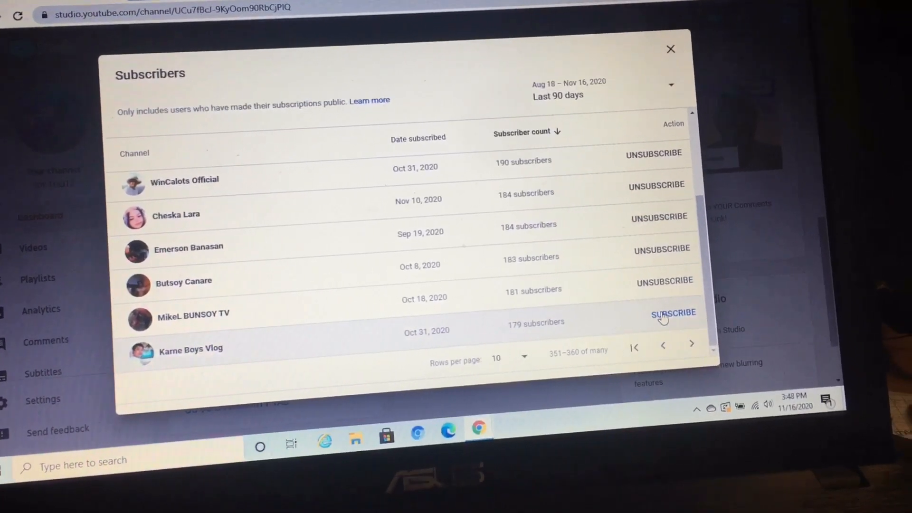
click(663, 316)
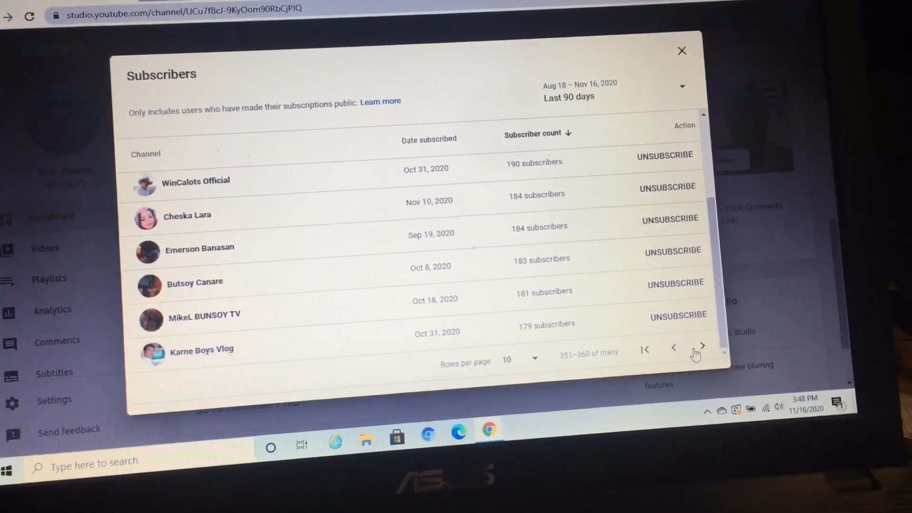
click(694, 344)
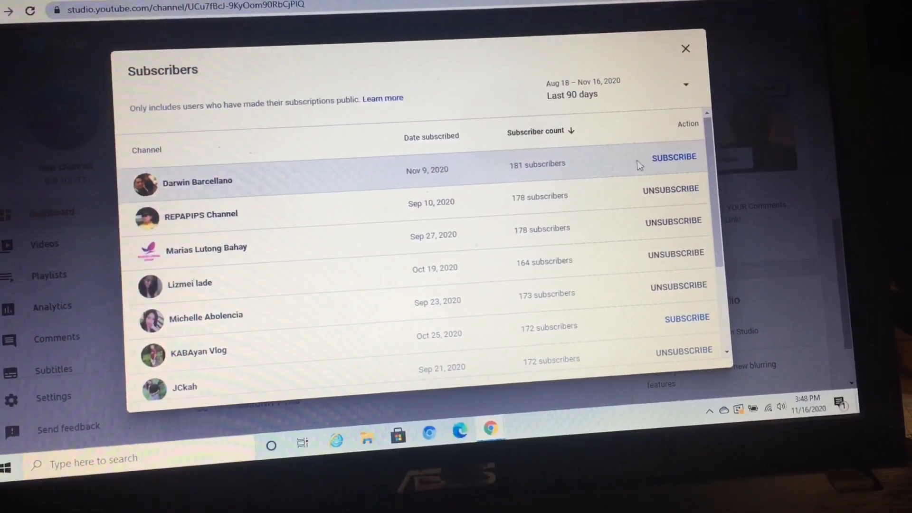
click(670, 159)
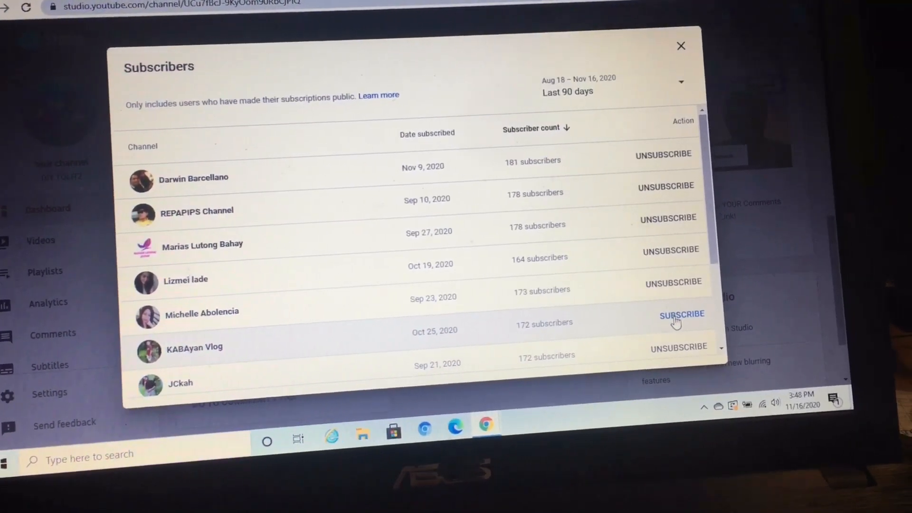
click(676, 320)
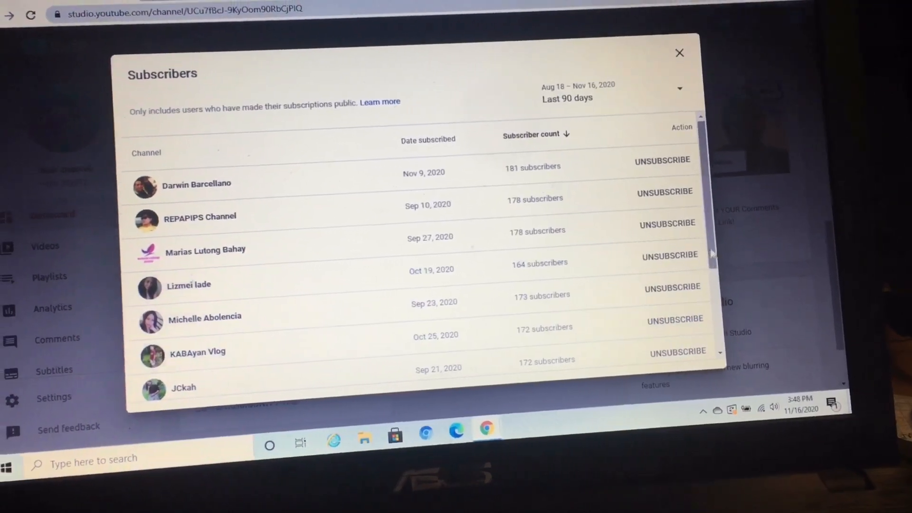
drag(725, 289, 730, 313)
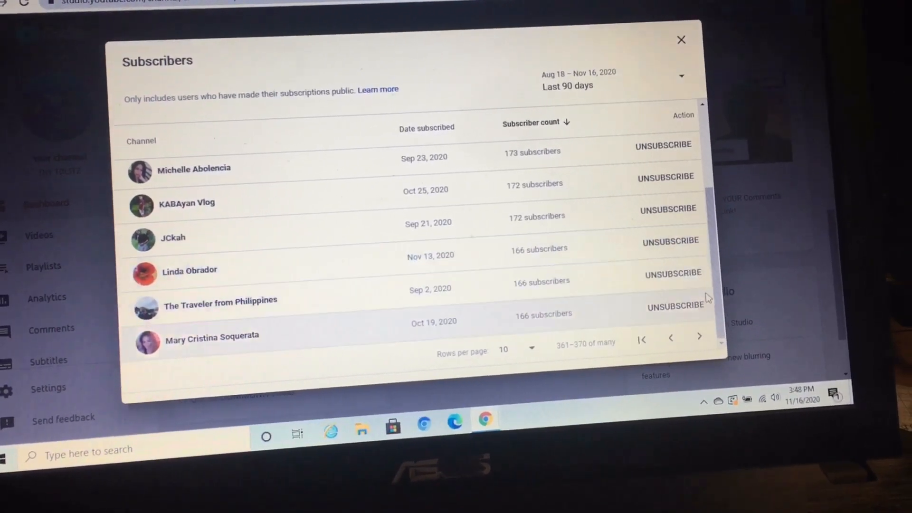
Step: On the 371–380 page, subscribe back to Fe Salon vlog, RDS Nature Channel, Lirpa Opmac, Charwena Vlog and Ricky Celeste Official
click(695, 336)
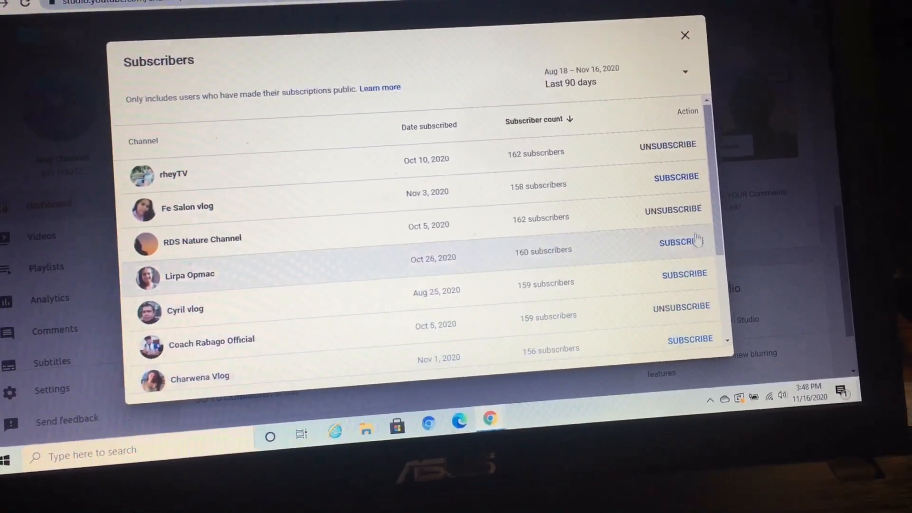
click(690, 179)
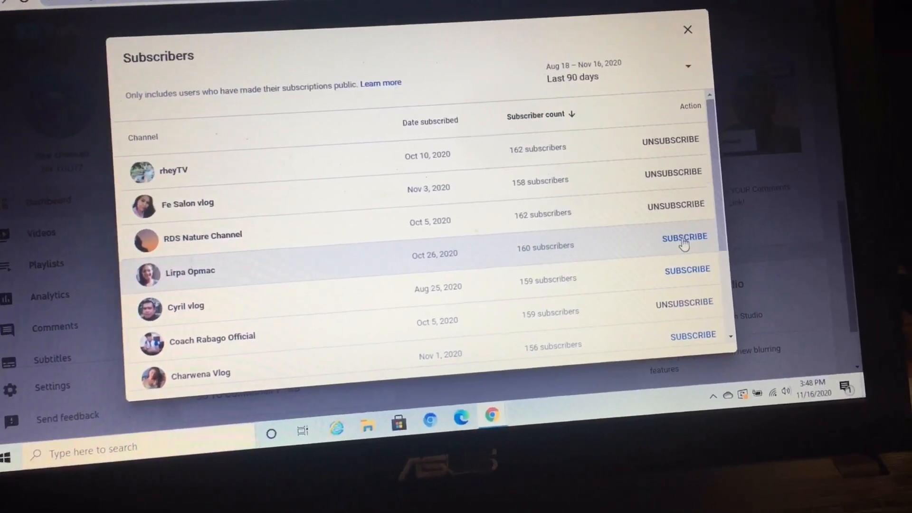
click(683, 238)
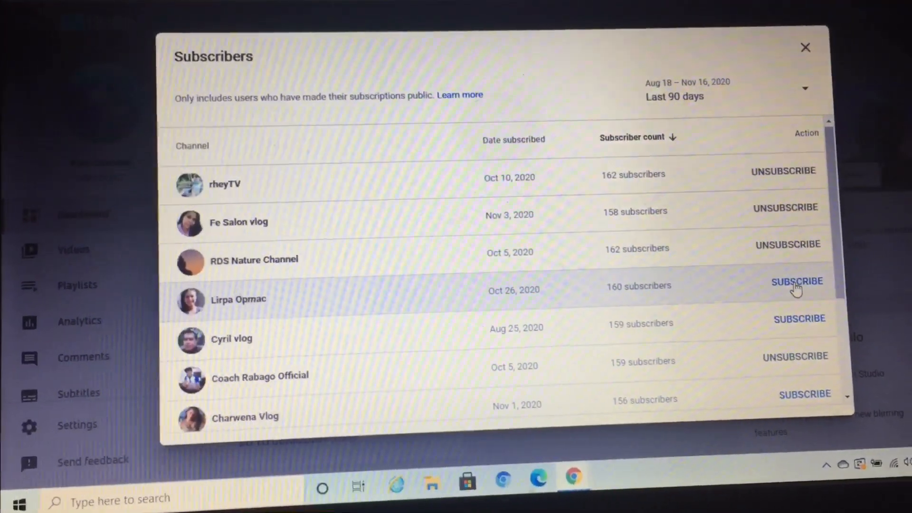
click(795, 283)
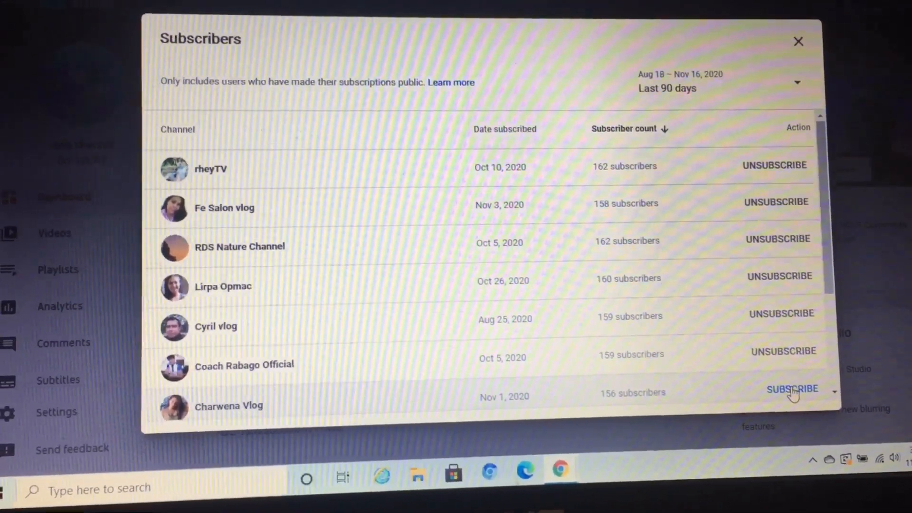
click(789, 390)
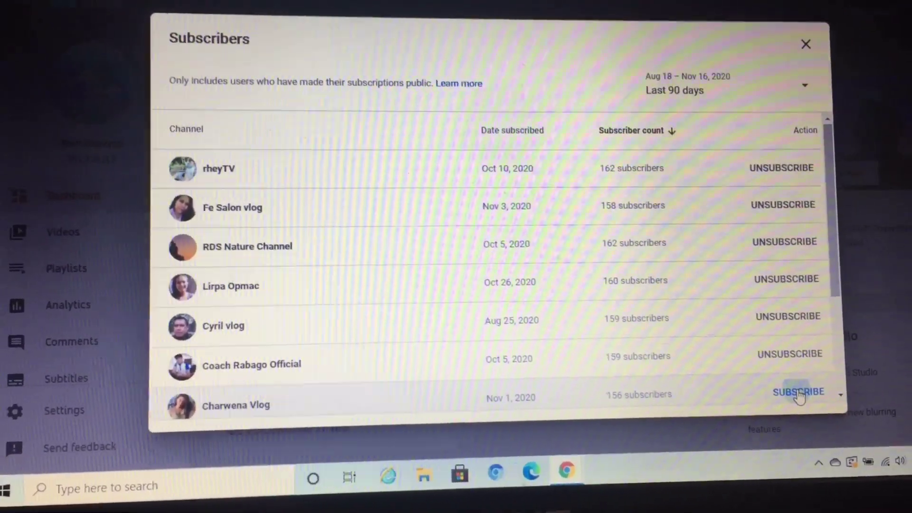
click(839, 395)
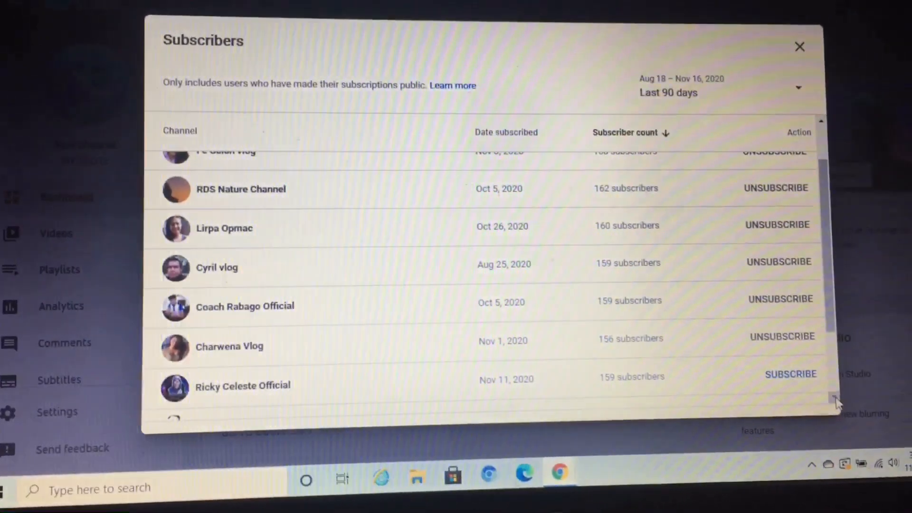
click(837, 400)
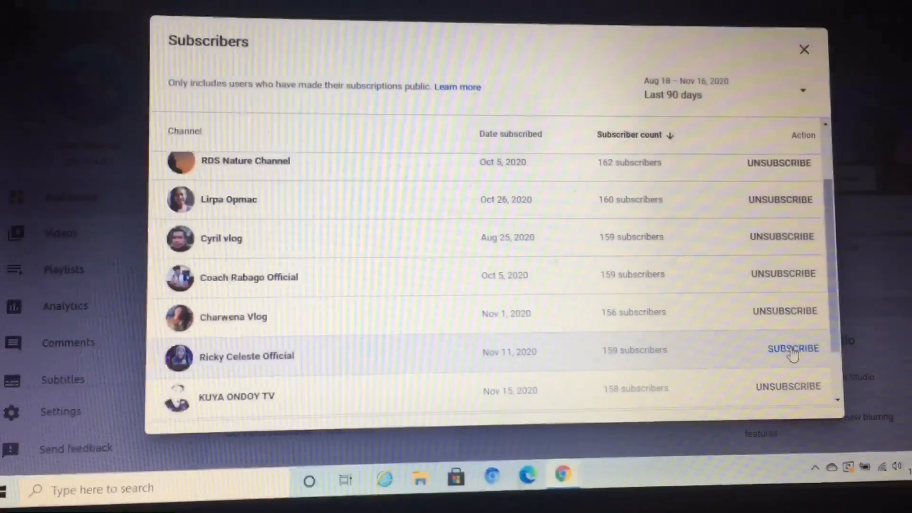
click(792, 349)
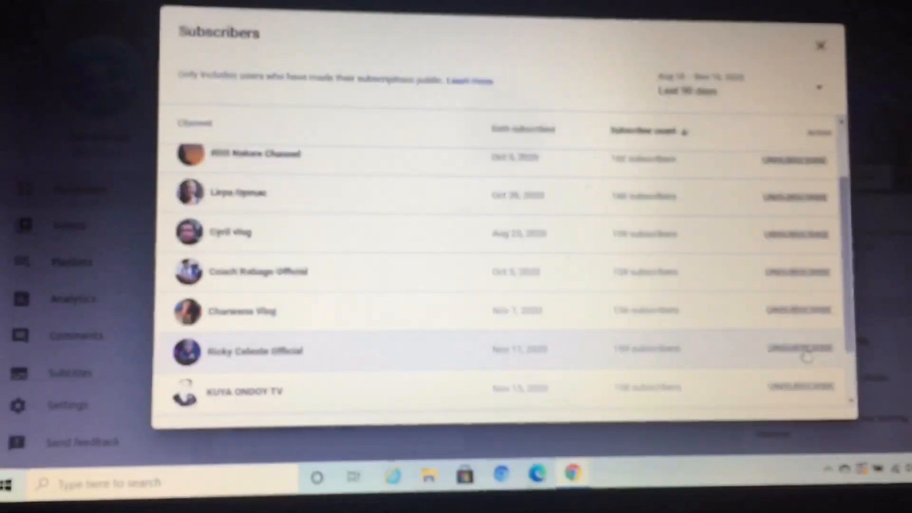
scroll(839, 357, down, 2)
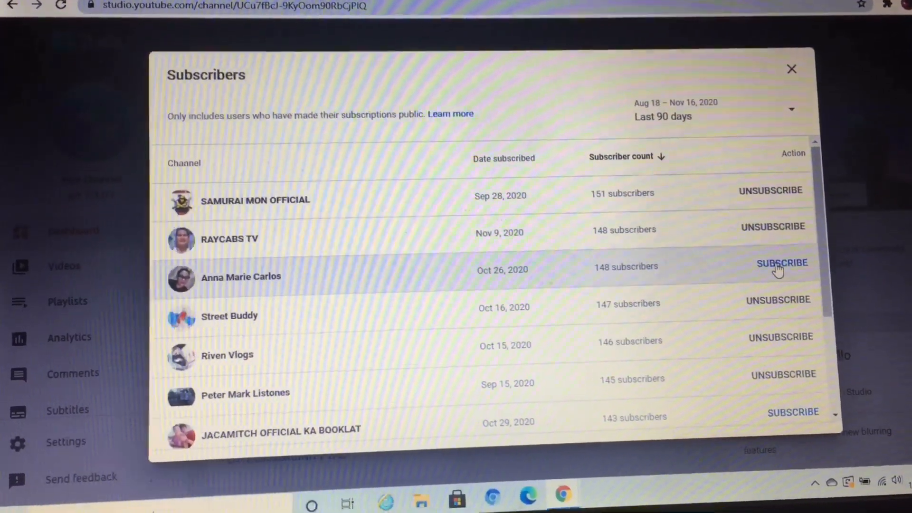
Step: Subscribe back to Anna Marie Carlos and JACAMITCH OFFICIAL KA BOOKLAT, then advance to the Mhe Nini page
click(783, 263)
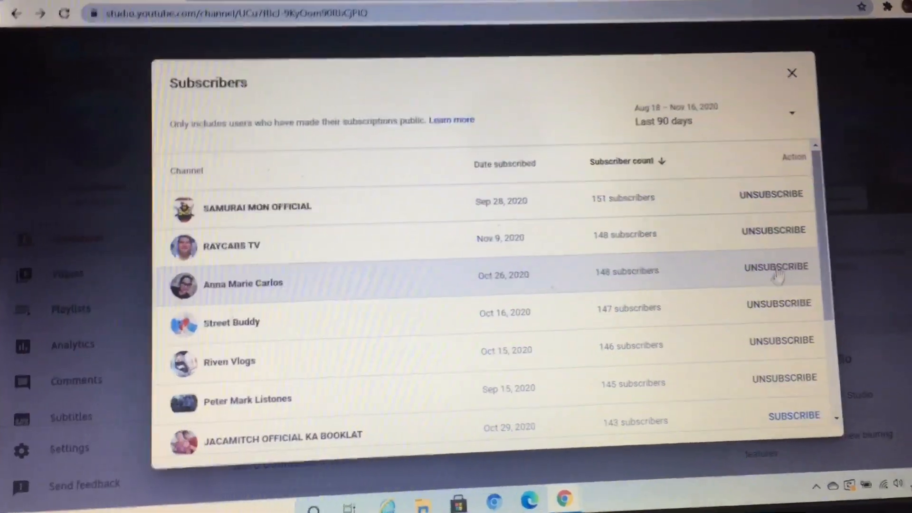
click(773, 409)
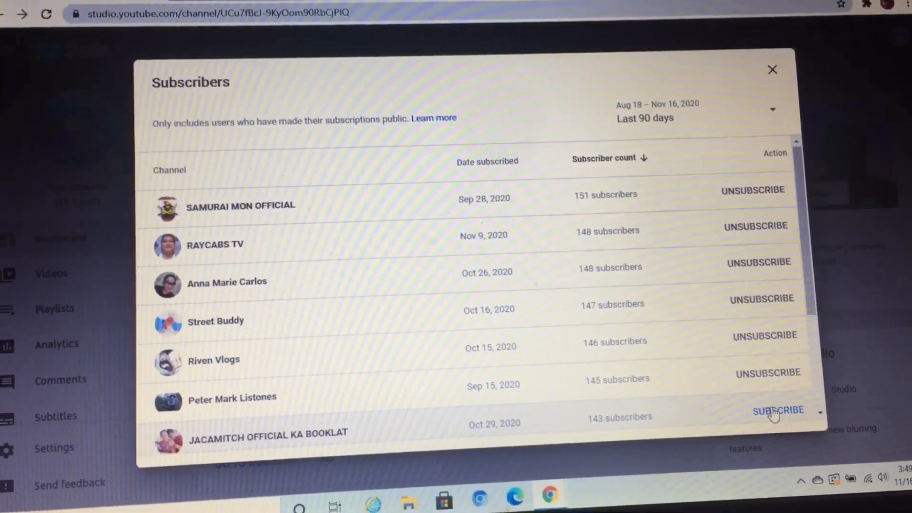
click(775, 412)
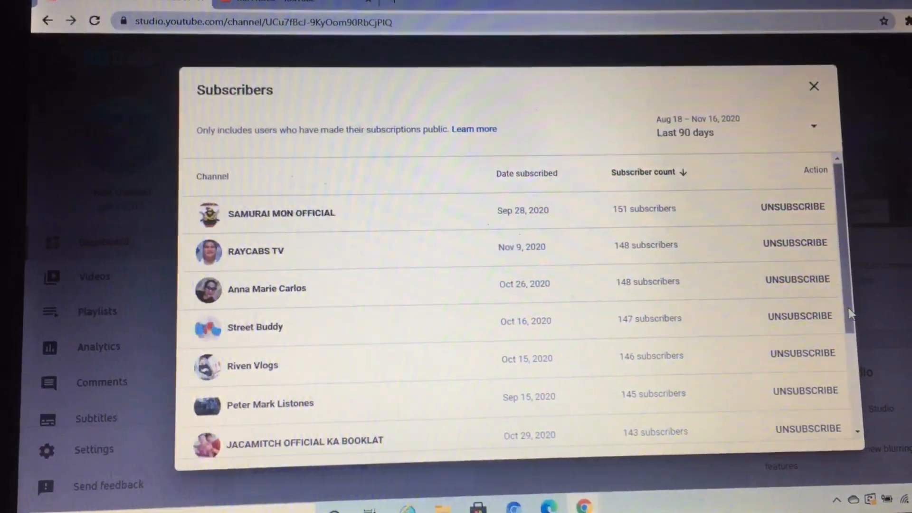
mouse_move(849, 313)
mouse_down()
mouse_move(835, 381)
mouse_move(875, 438)
mouse_up()
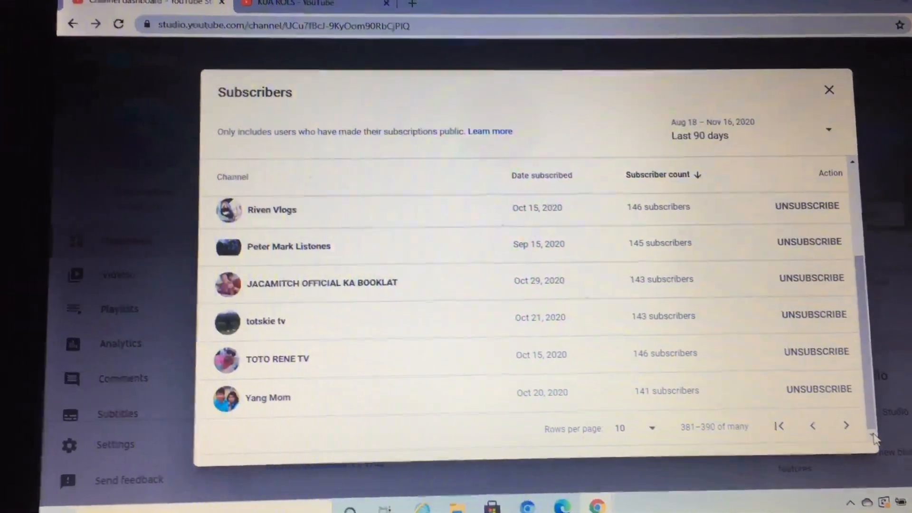
click(859, 430)
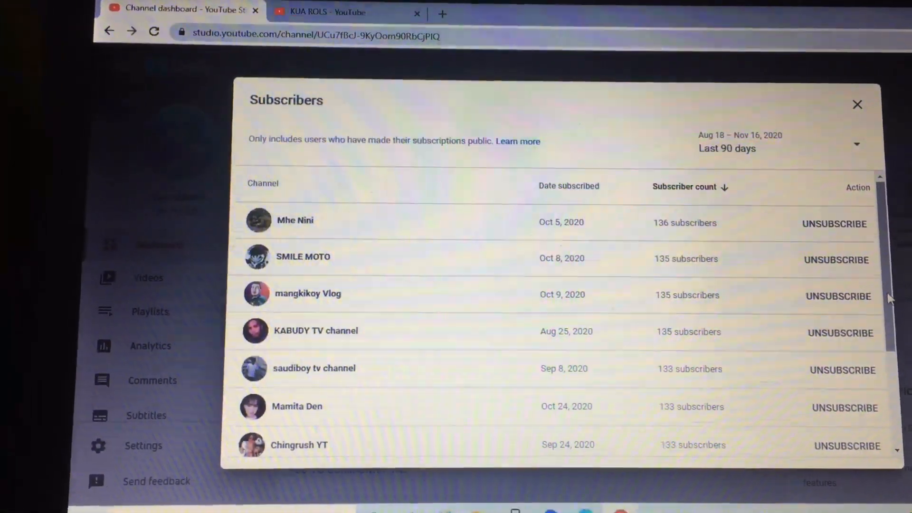
scroll(883, 320, down, 5)
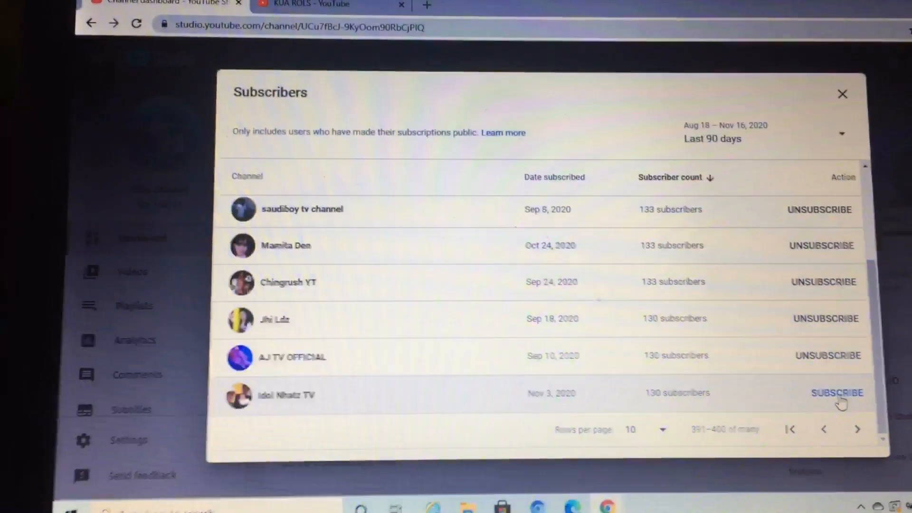
Step: Subscribe back to Idol Nhatz TV and advance to the page beginning with D'7Kid's TV Official
click(839, 393)
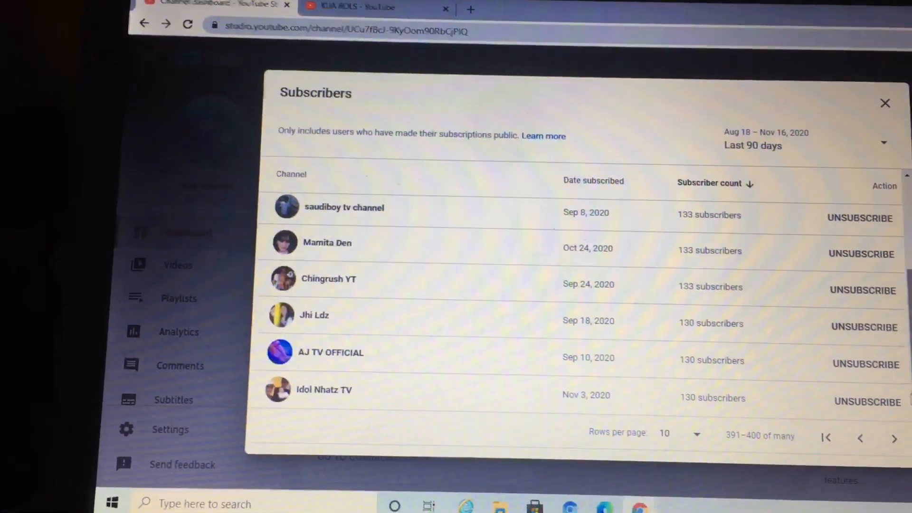
click(893, 436)
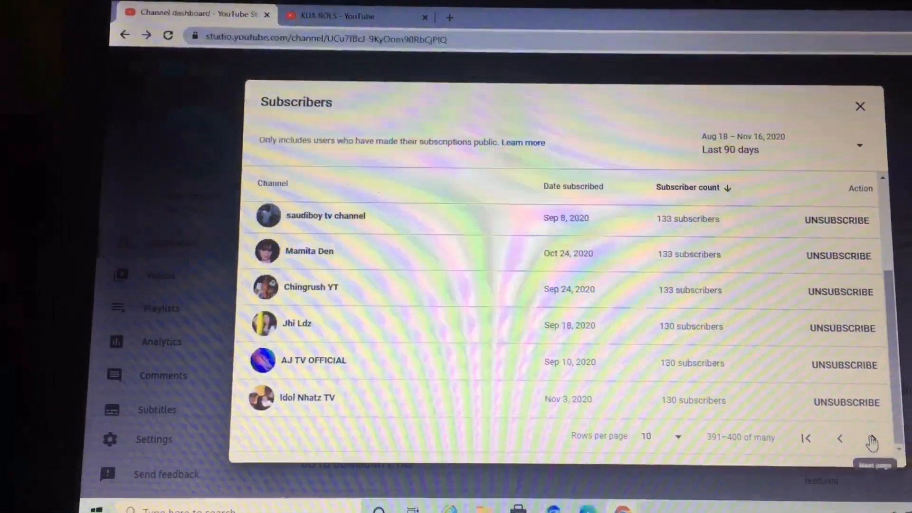
click(870, 439)
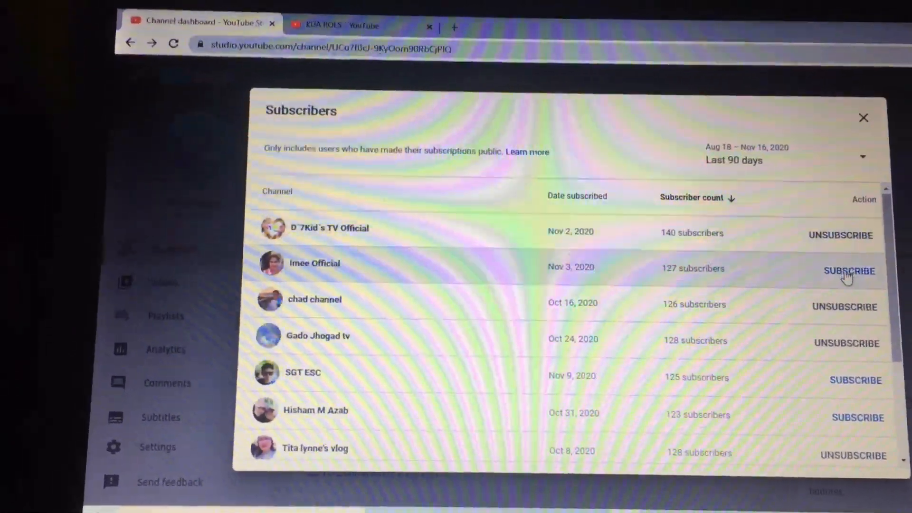
Step: Subscribe back to Imee Official, SGT ESC and Hisham M Azab, then show the next ten subscribers
click(850, 269)
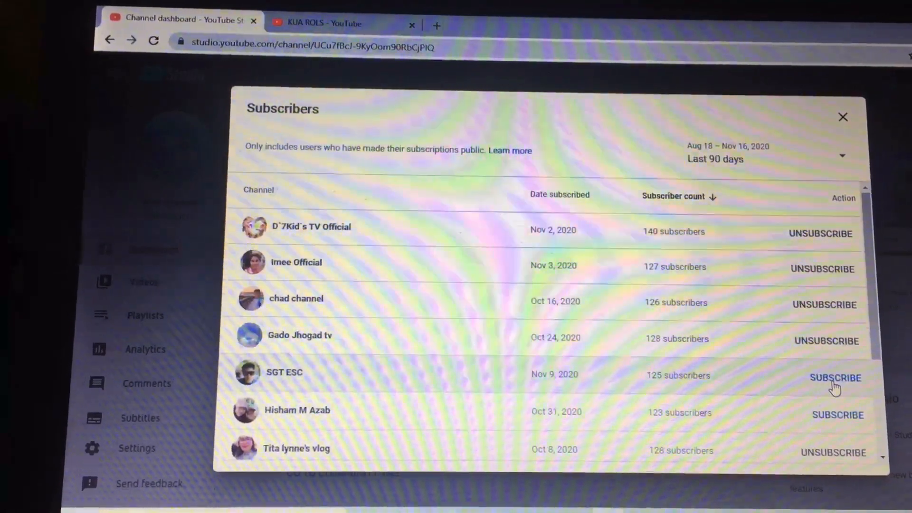
click(835, 380)
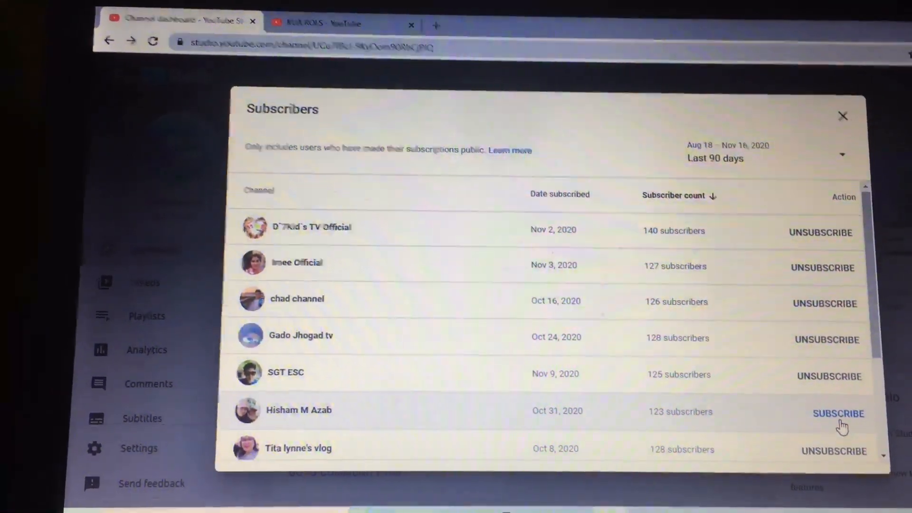
click(831, 409)
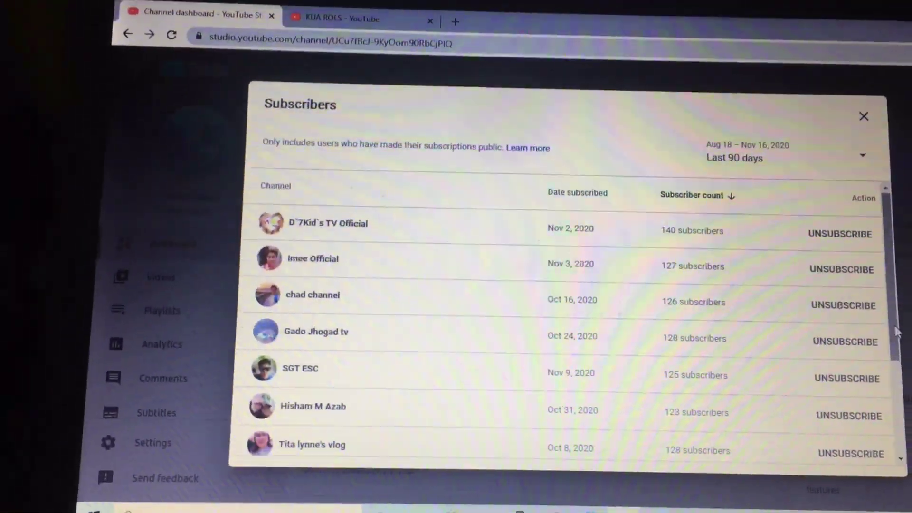
drag(901, 329, 882, 419)
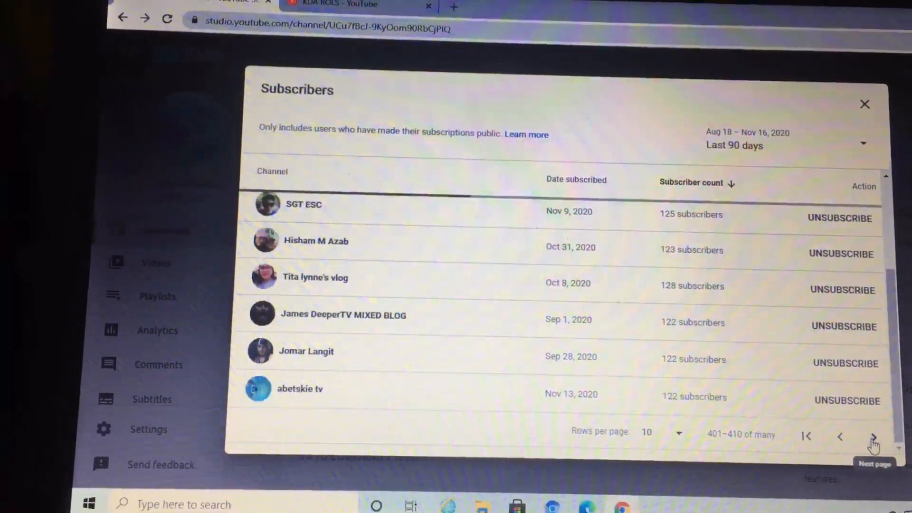
click(873, 438)
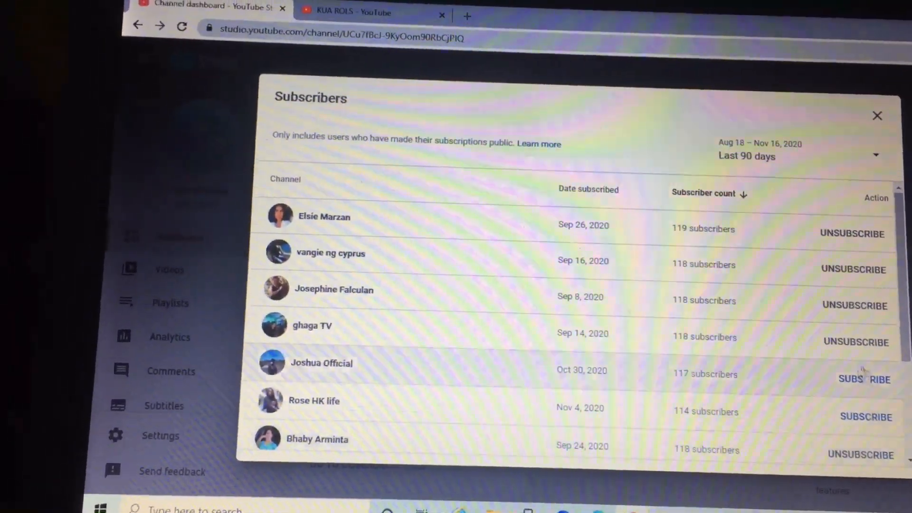
click(864, 378)
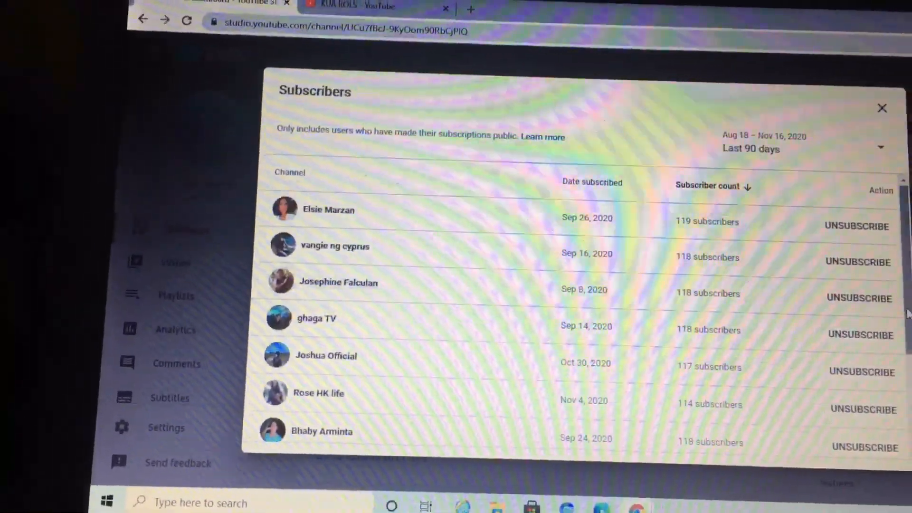
scroll(712, 321, down, 4)
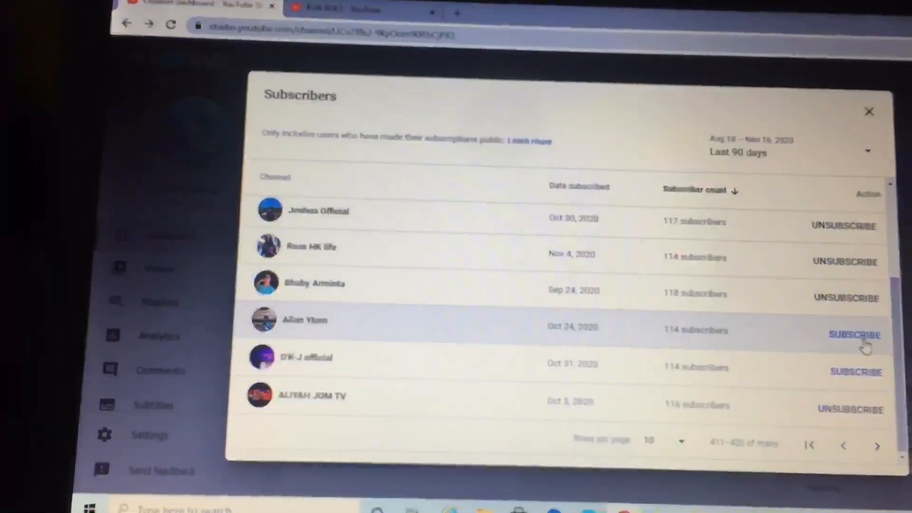
click(851, 335)
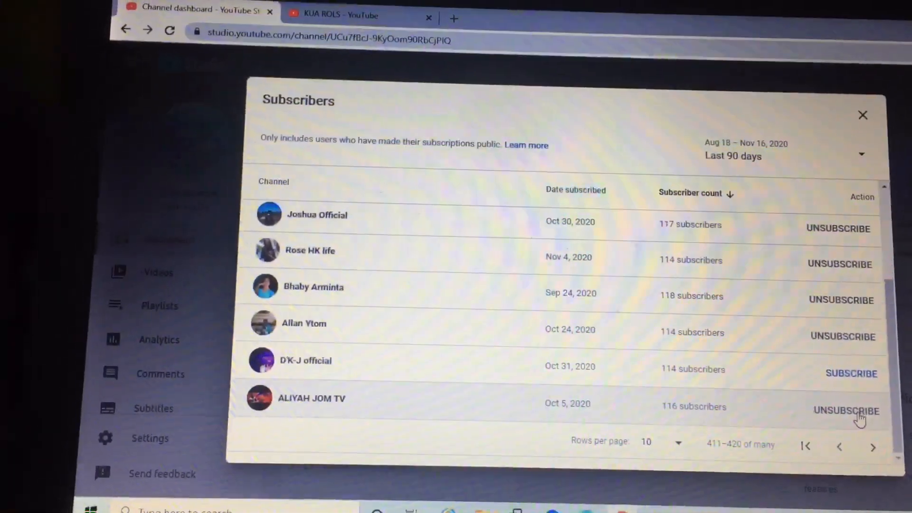
click(855, 371)
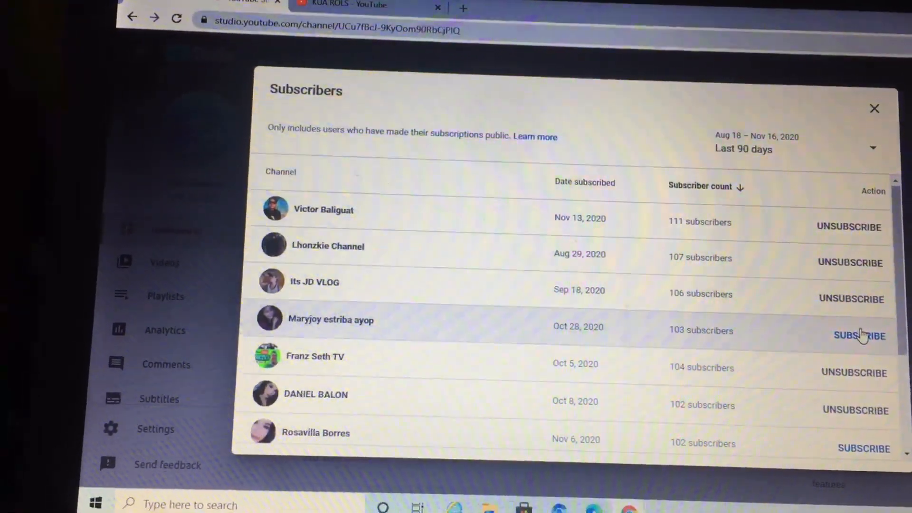
click(863, 336)
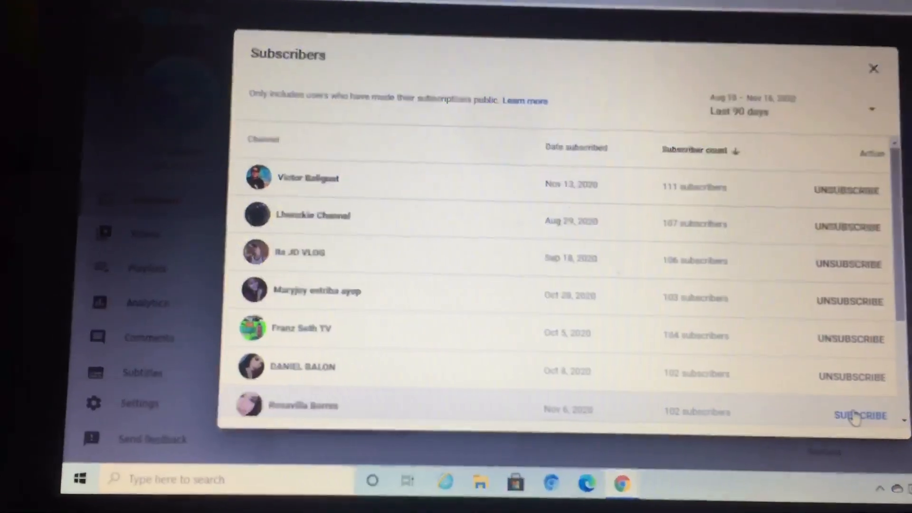
click(857, 414)
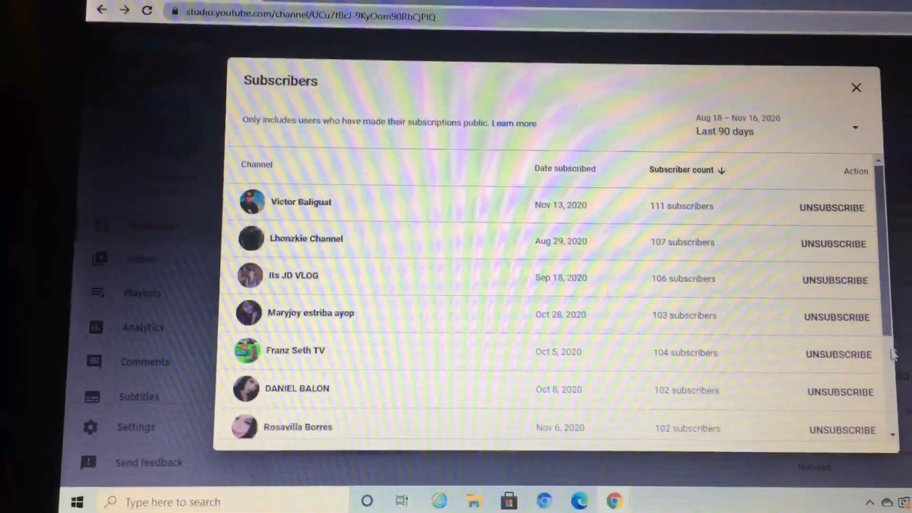
drag(900, 299, 898, 406)
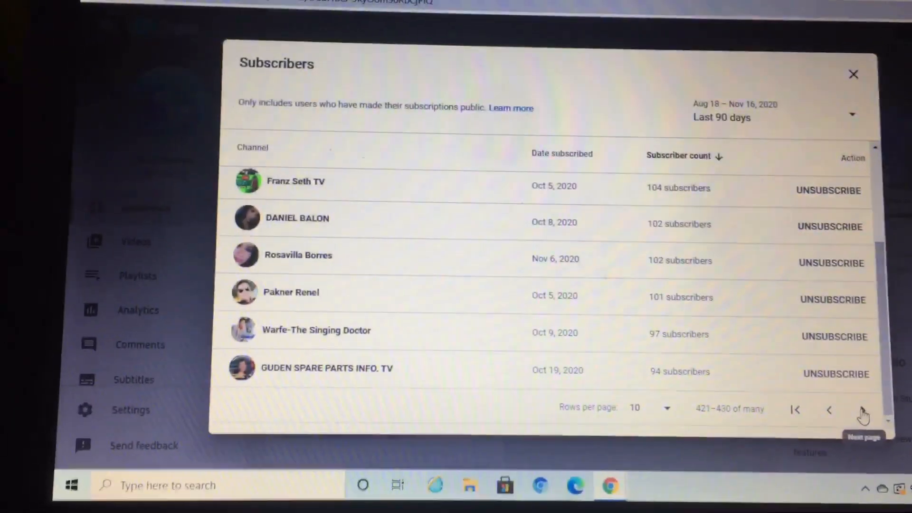
click(863, 415)
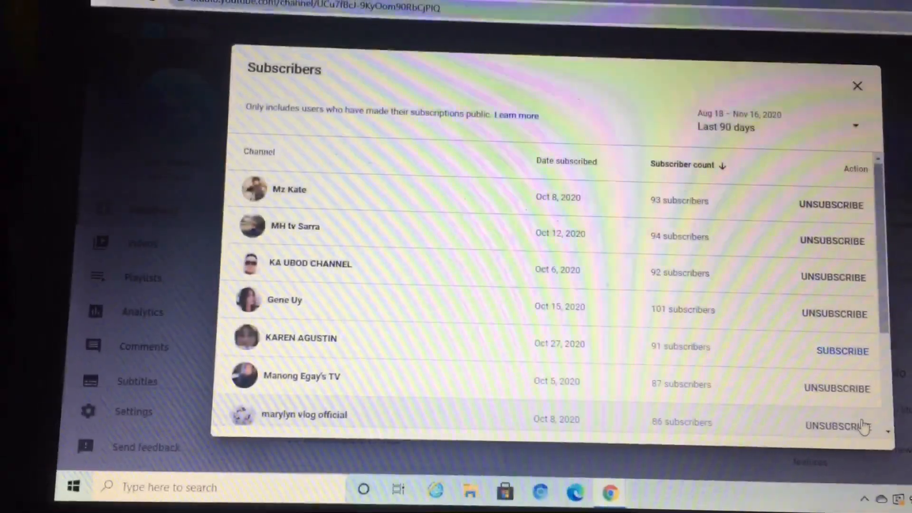
Step: Subscribe back to KAREN AGUSTIN, Anna B TV, Theovi Magto and Ka Nosie tv, then advance the page
click(840, 349)
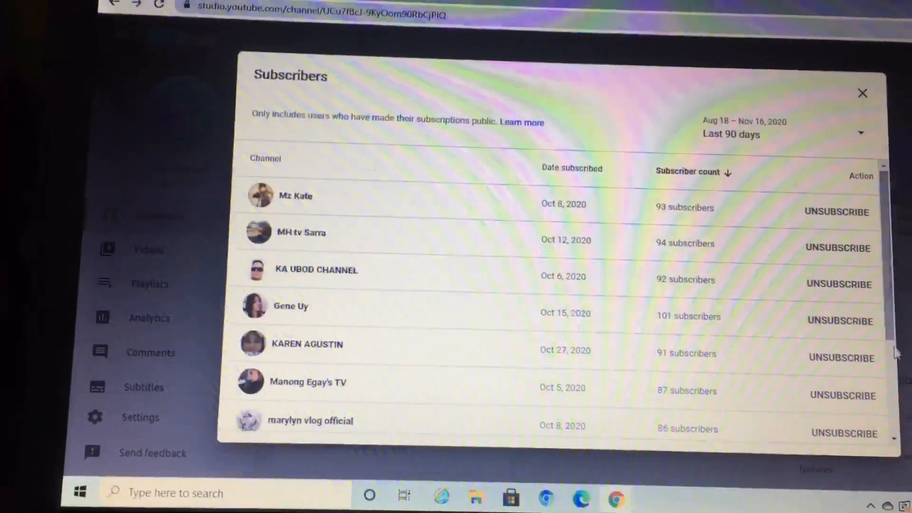
drag(899, 325, 890, 360)
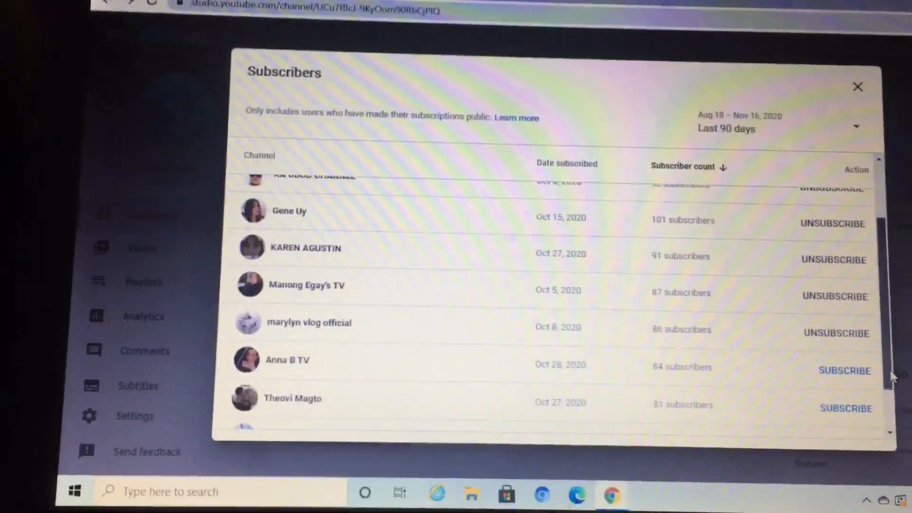
scroll(891, 376, down, 2)
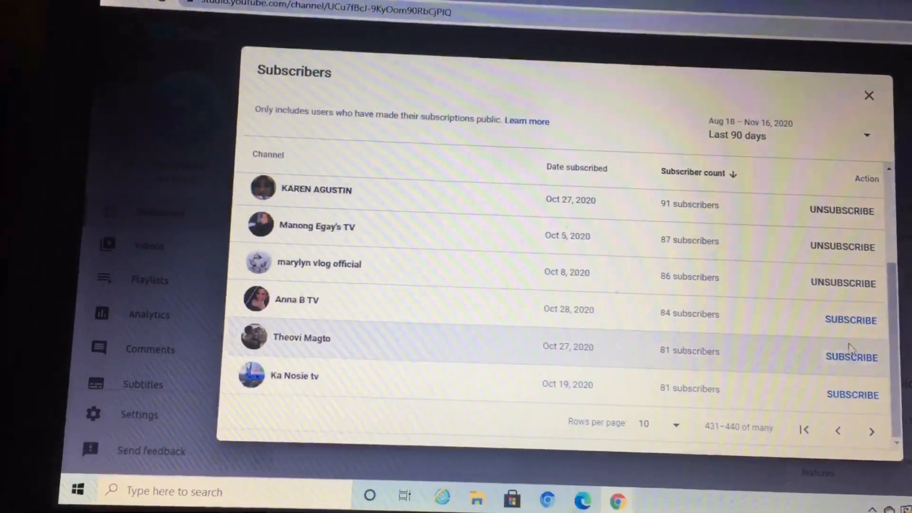
click(850, 320)
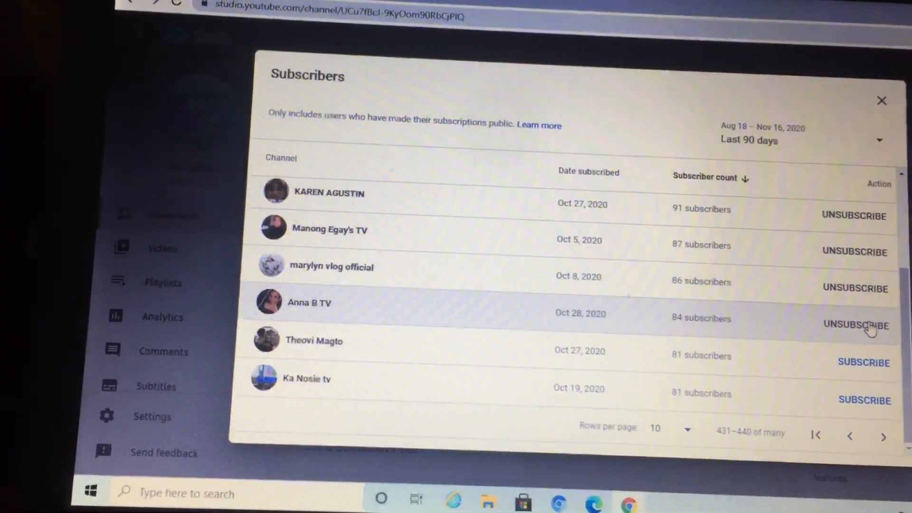
click(862, 361)
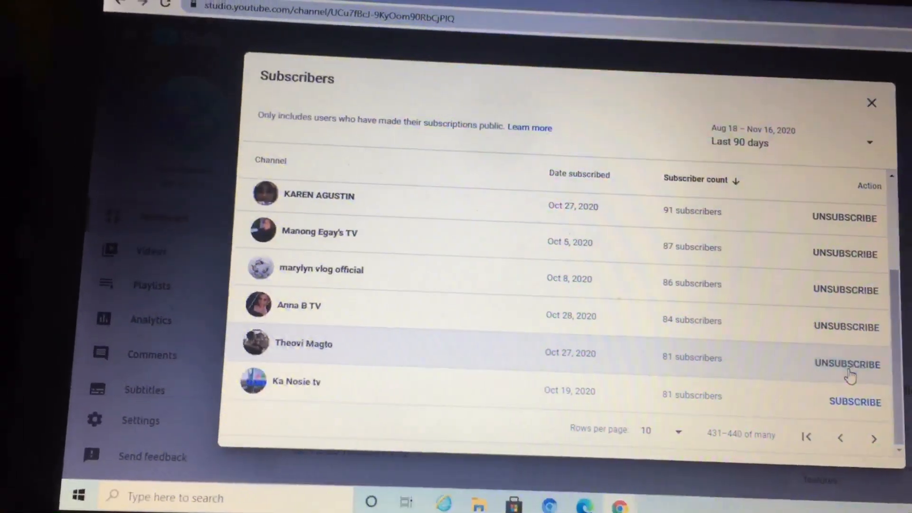
click(853, 400)
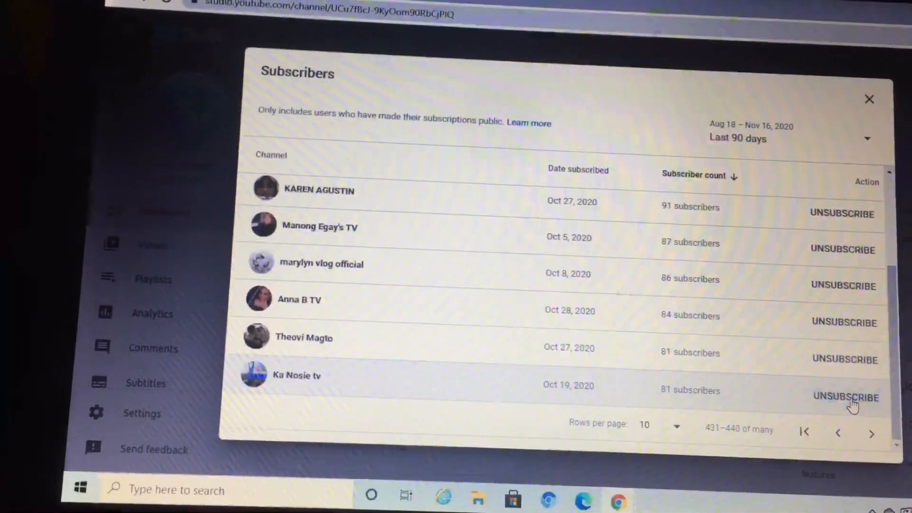
click(876, 440)
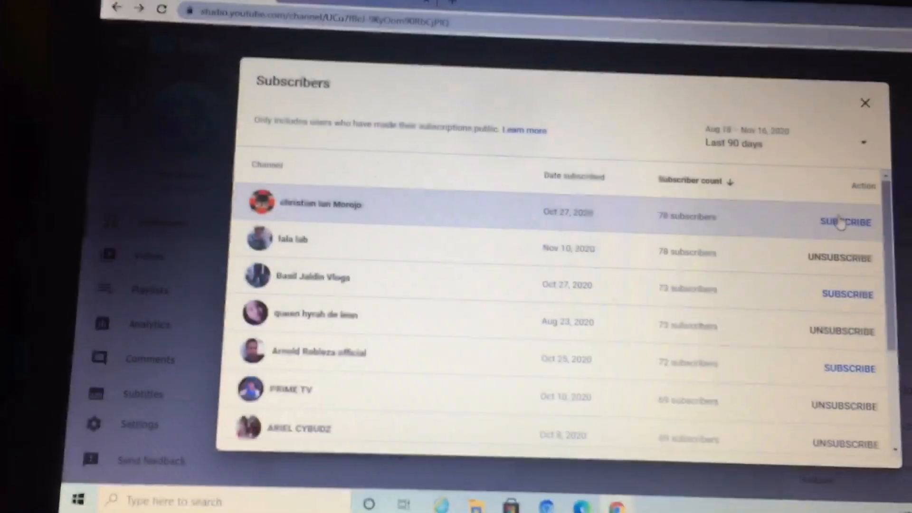
click(843, 221)
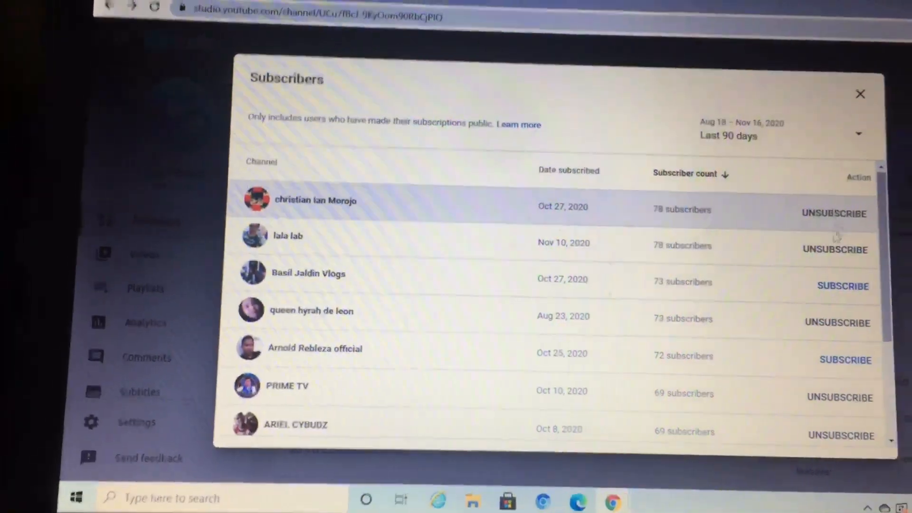
click(839, 285)
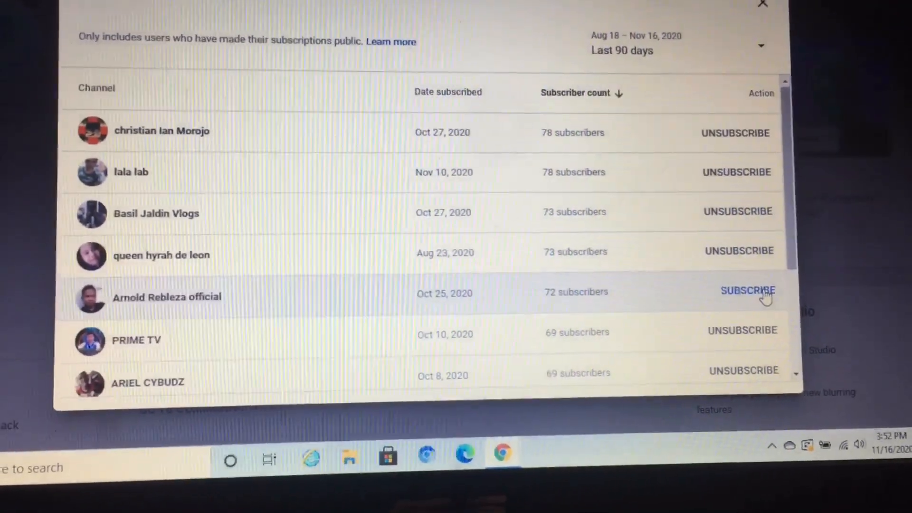
click(746, 291)
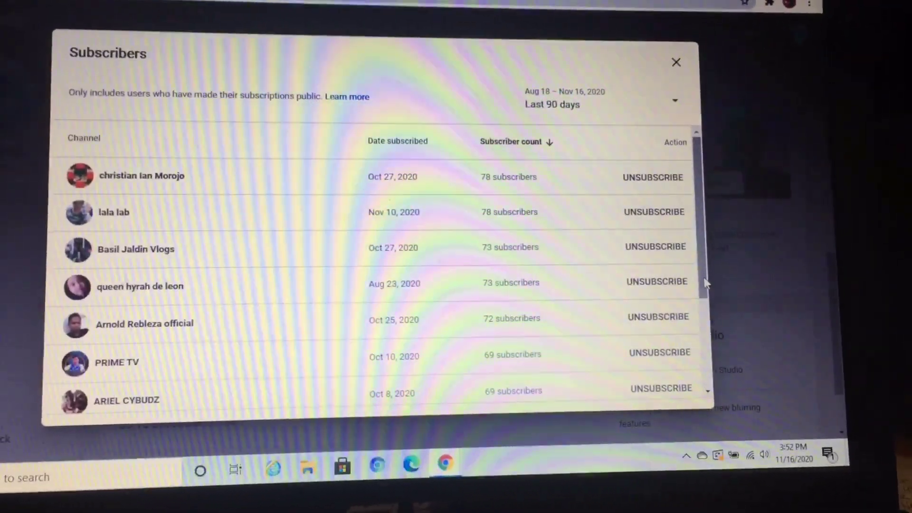
mouse_move(697, 271)
mouse_down()
mouse_move(696, 302)
mouse_move(657, 403)
mouse_up()
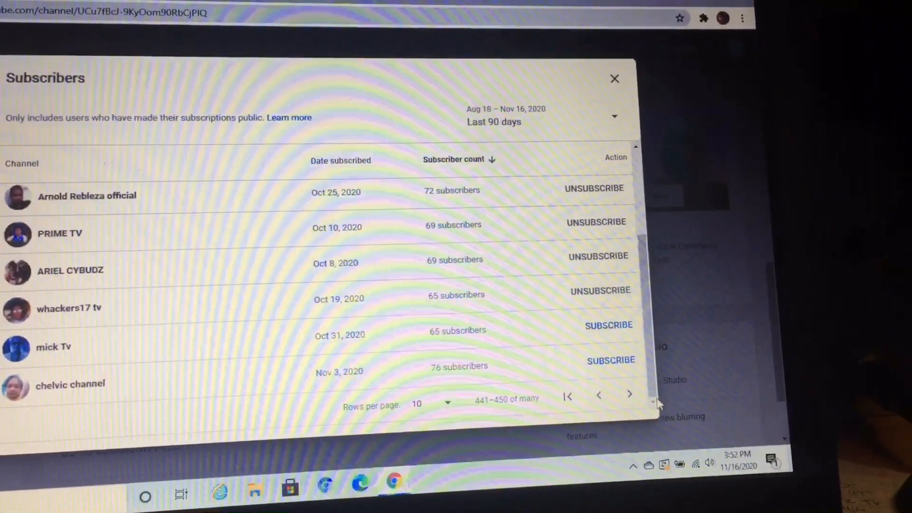